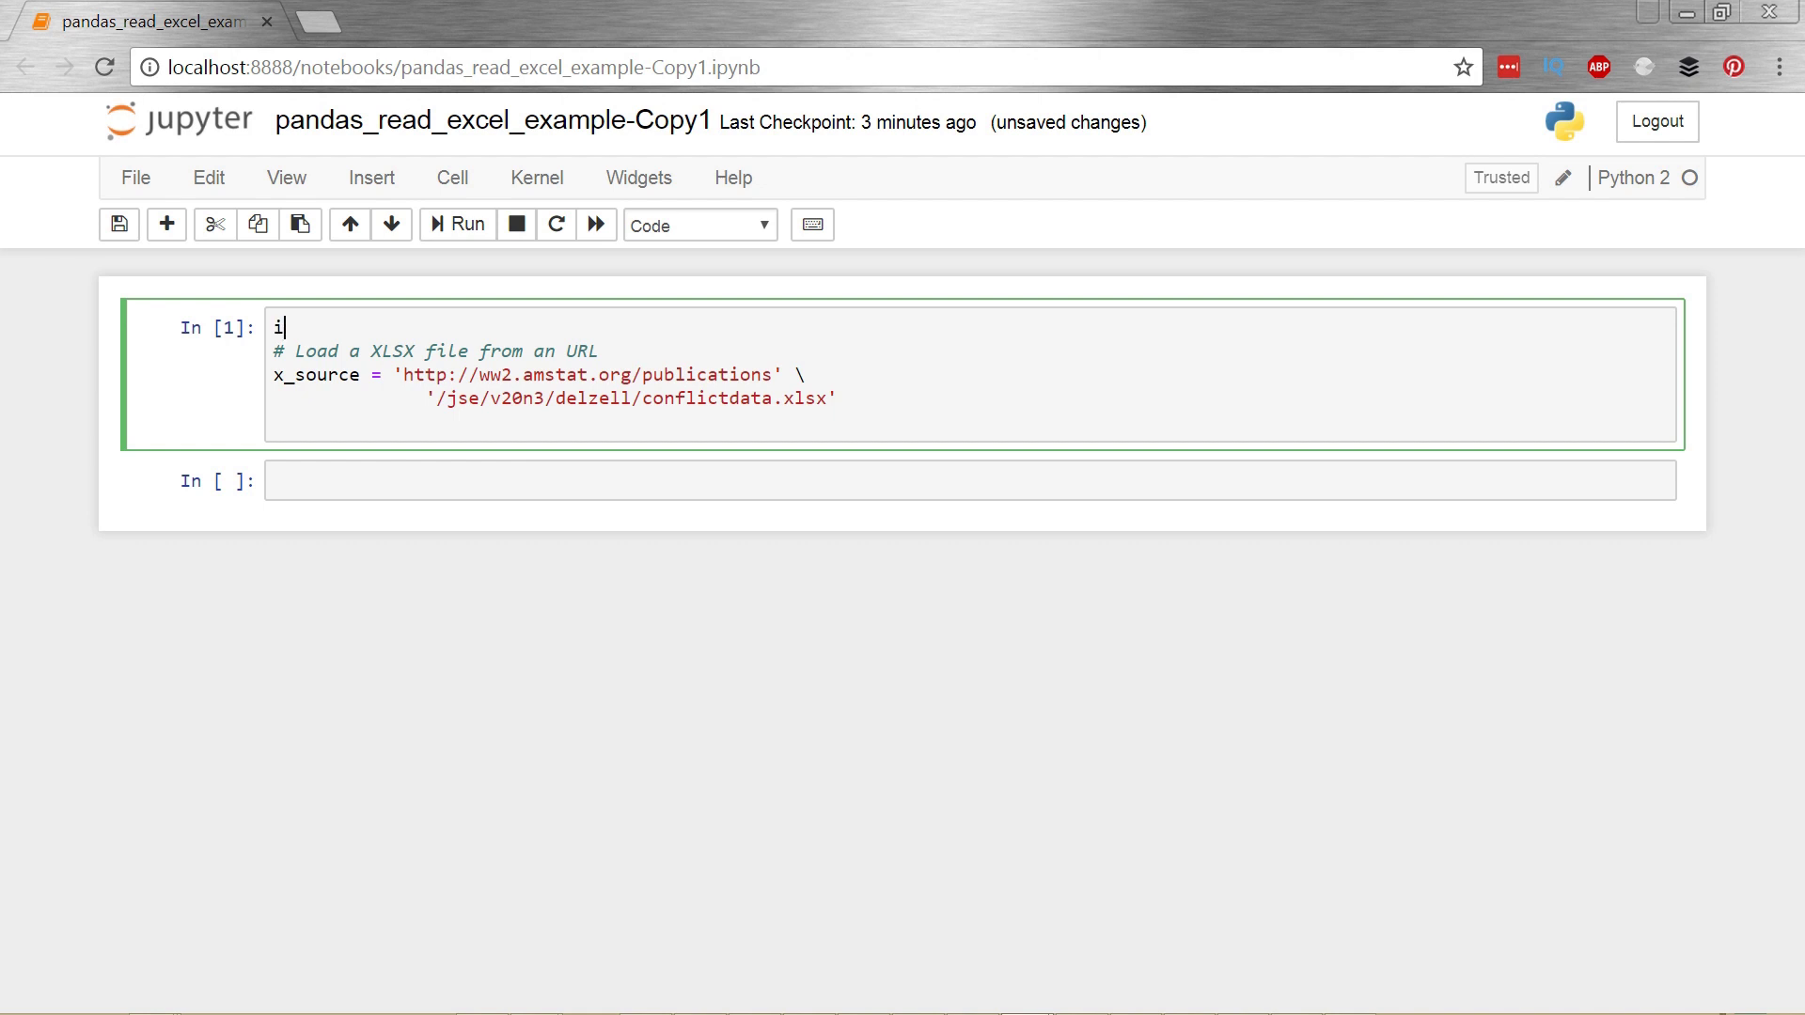
{"action": "type", "text": "mport p"}
{"action": "type", "text": "andas as pd"}
Step: Point out the XLSX URL in the first cell and move to the empty line below it
{"action": "left_click_drag", "start_coordinate": [841, 399], "coordinate": [404, 374]}
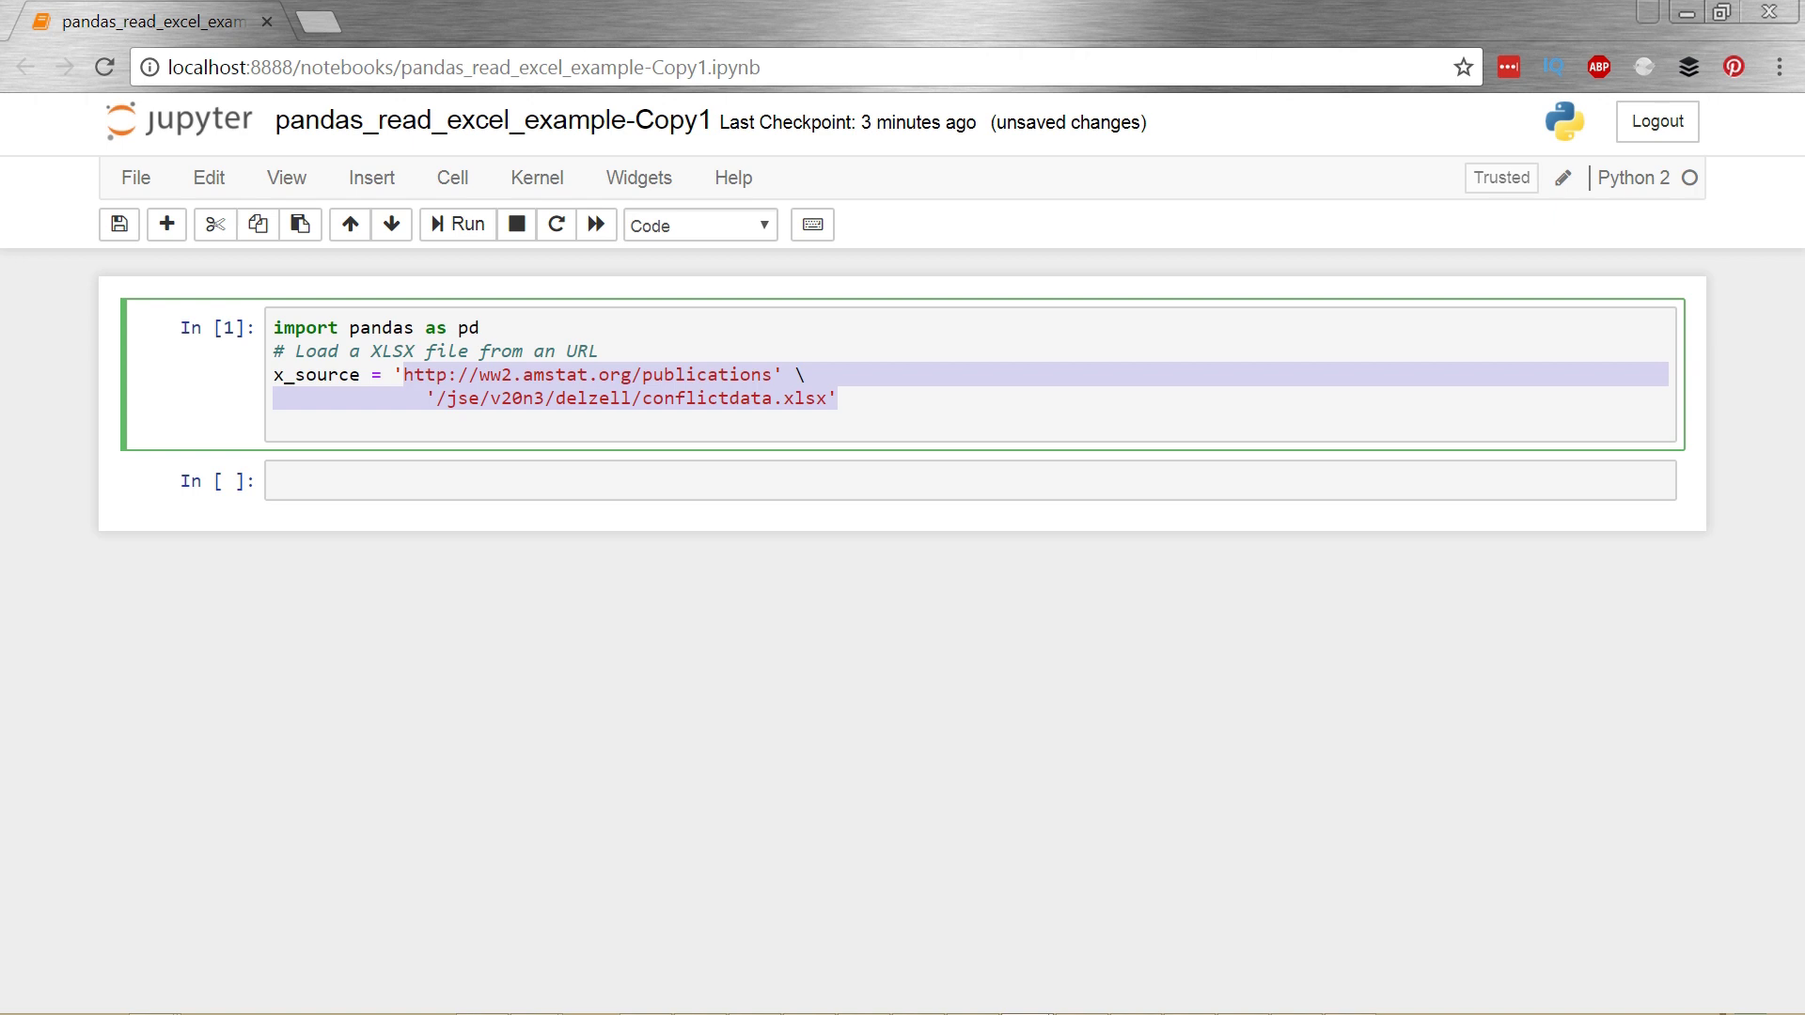
{"action": "left_click", "coordinate": [559, 373]}
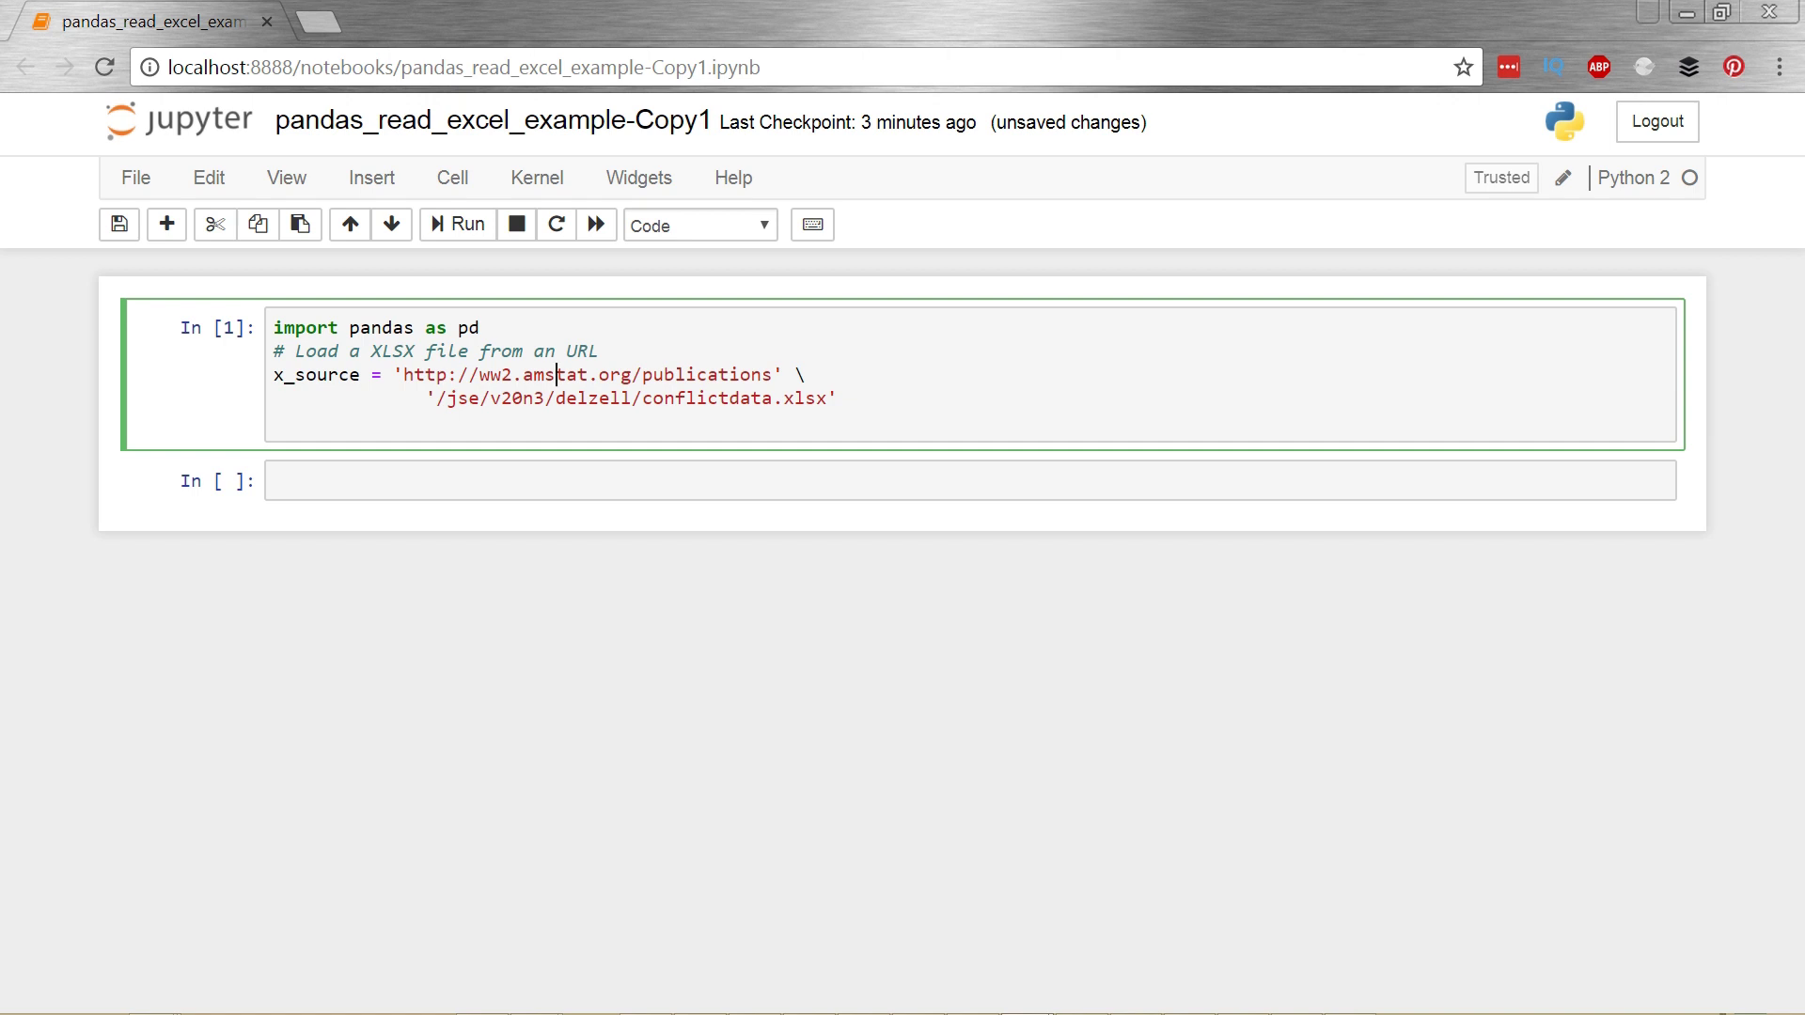
{"action": "left_click_drag", "start_coordinate": [840, 398], "coordinate": [511, 374]}
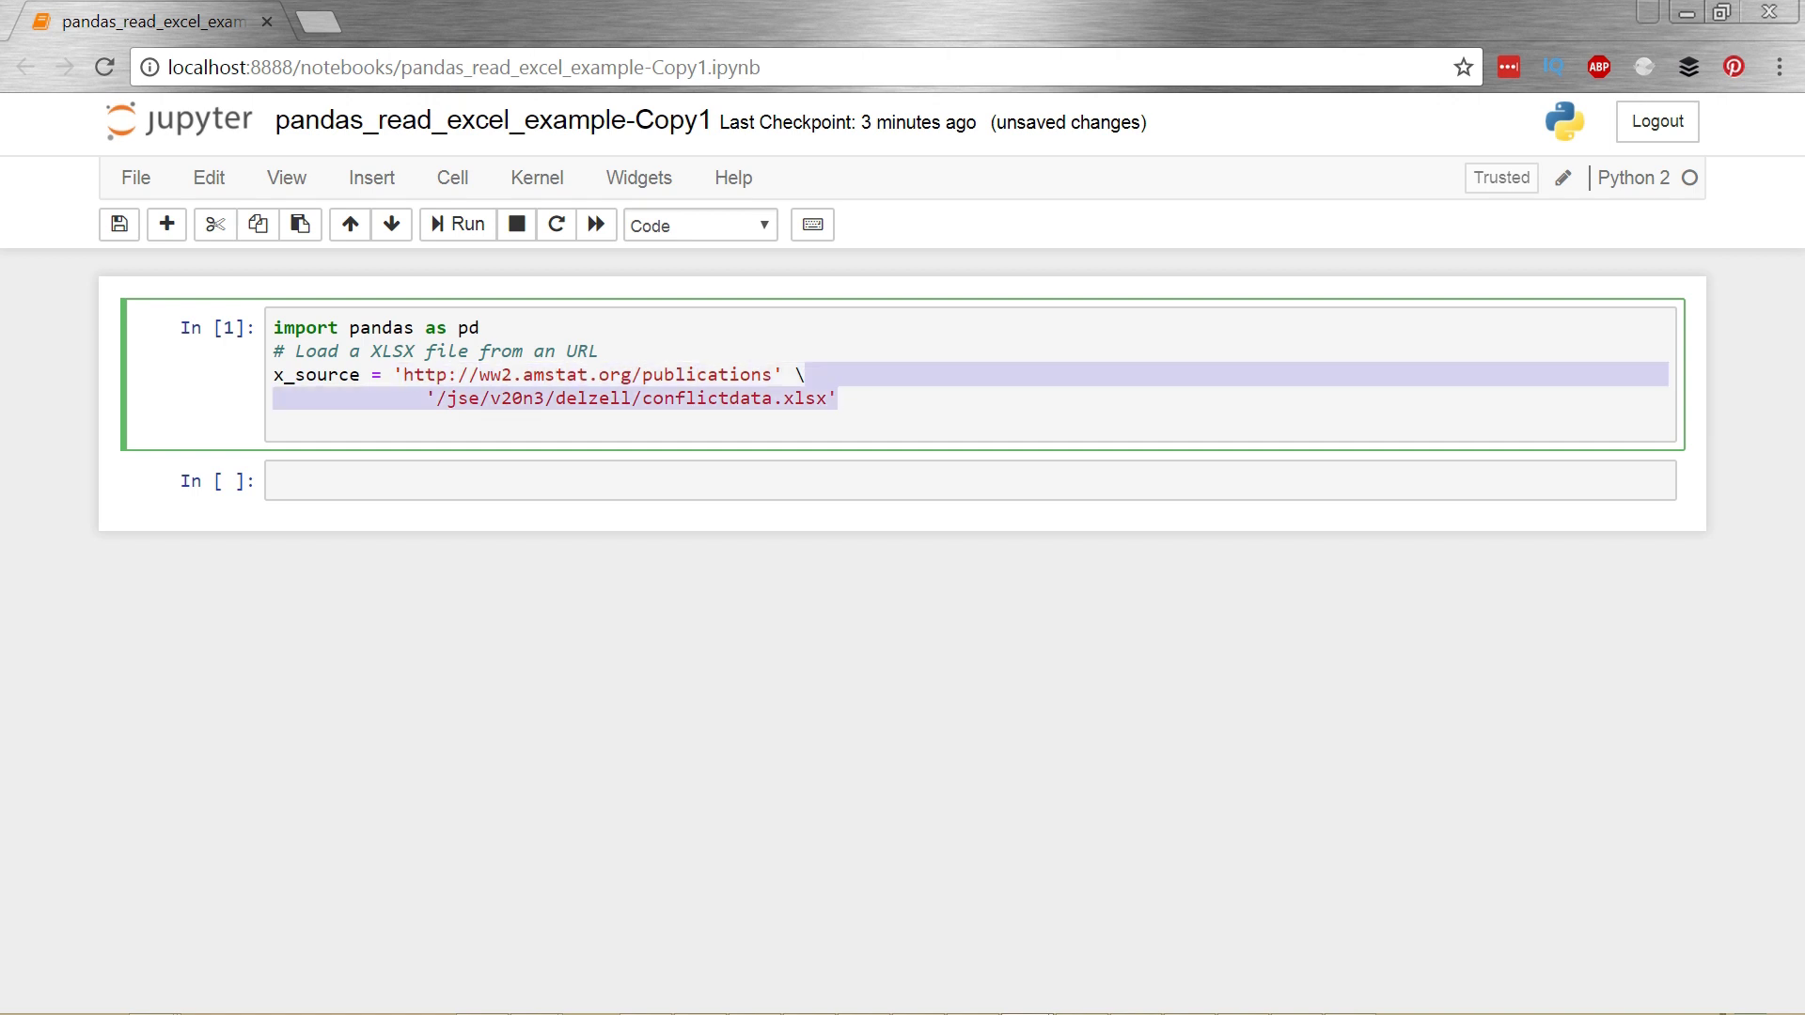
{"action": "left_click", "coordinate": [282, 420]}
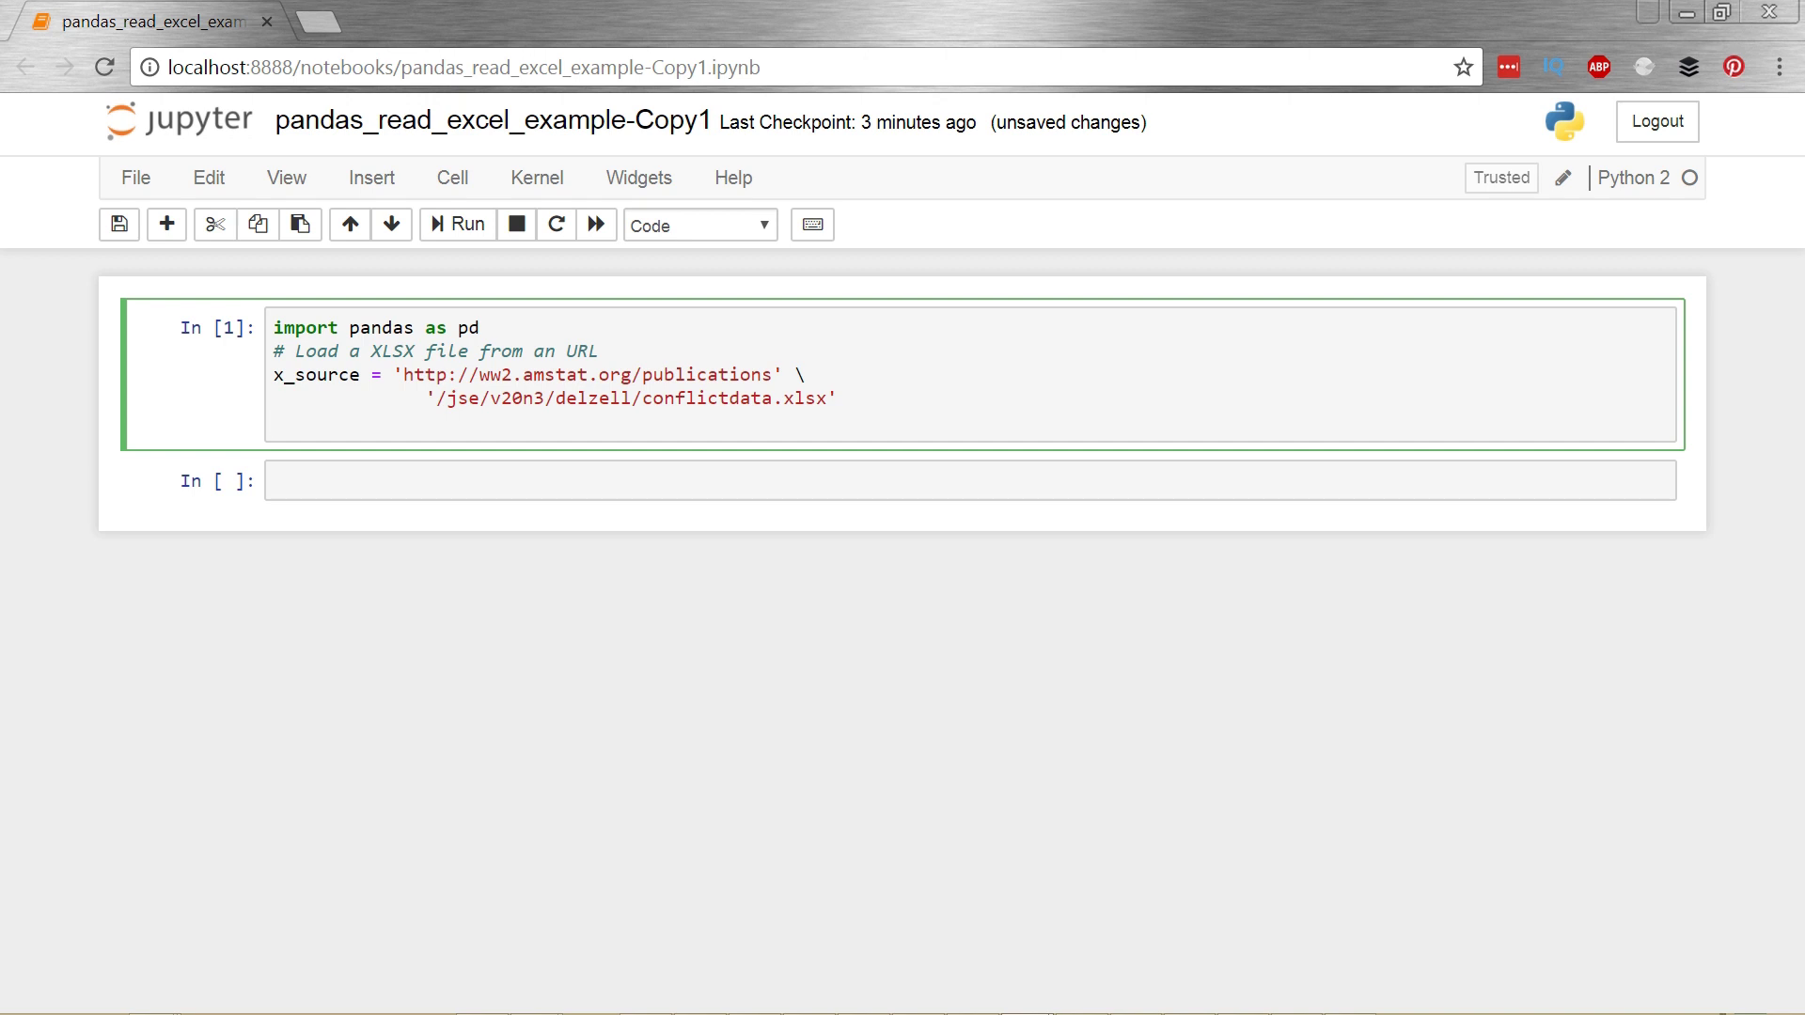
Step: Start the df = pd.read_excel(x_source, ) line on a new line, ready for a second argument
{"action": "key", "text": "Return"}
{"action": "type", "text": "df"}
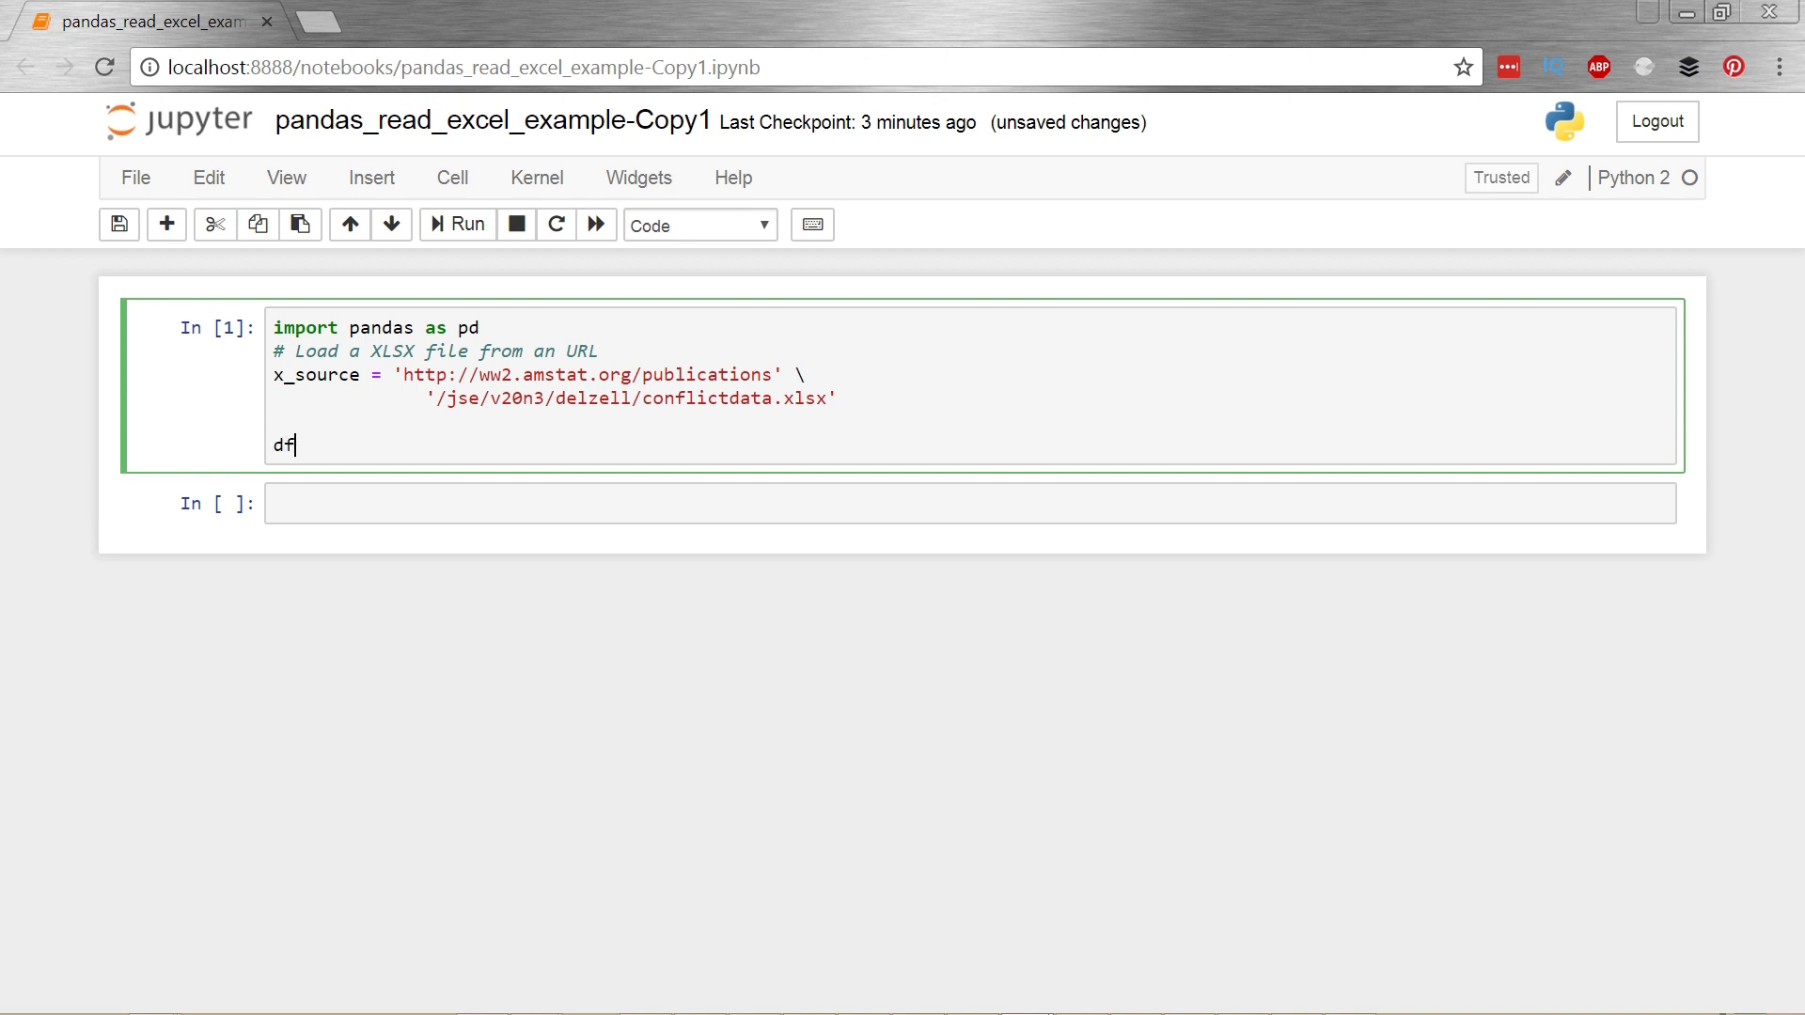
{"action": "type", "text": " = rea"}
{"action": "key", "text": "BackSpace"}
{"action": "key", "text": "BackSpace"}
{"action": "key", "text": "BackSpace"}
{"action": "type", "text": "pd.read"}
{"action": "type", "text": "_excel(x"}
{"action": "type", "text": "_source"}
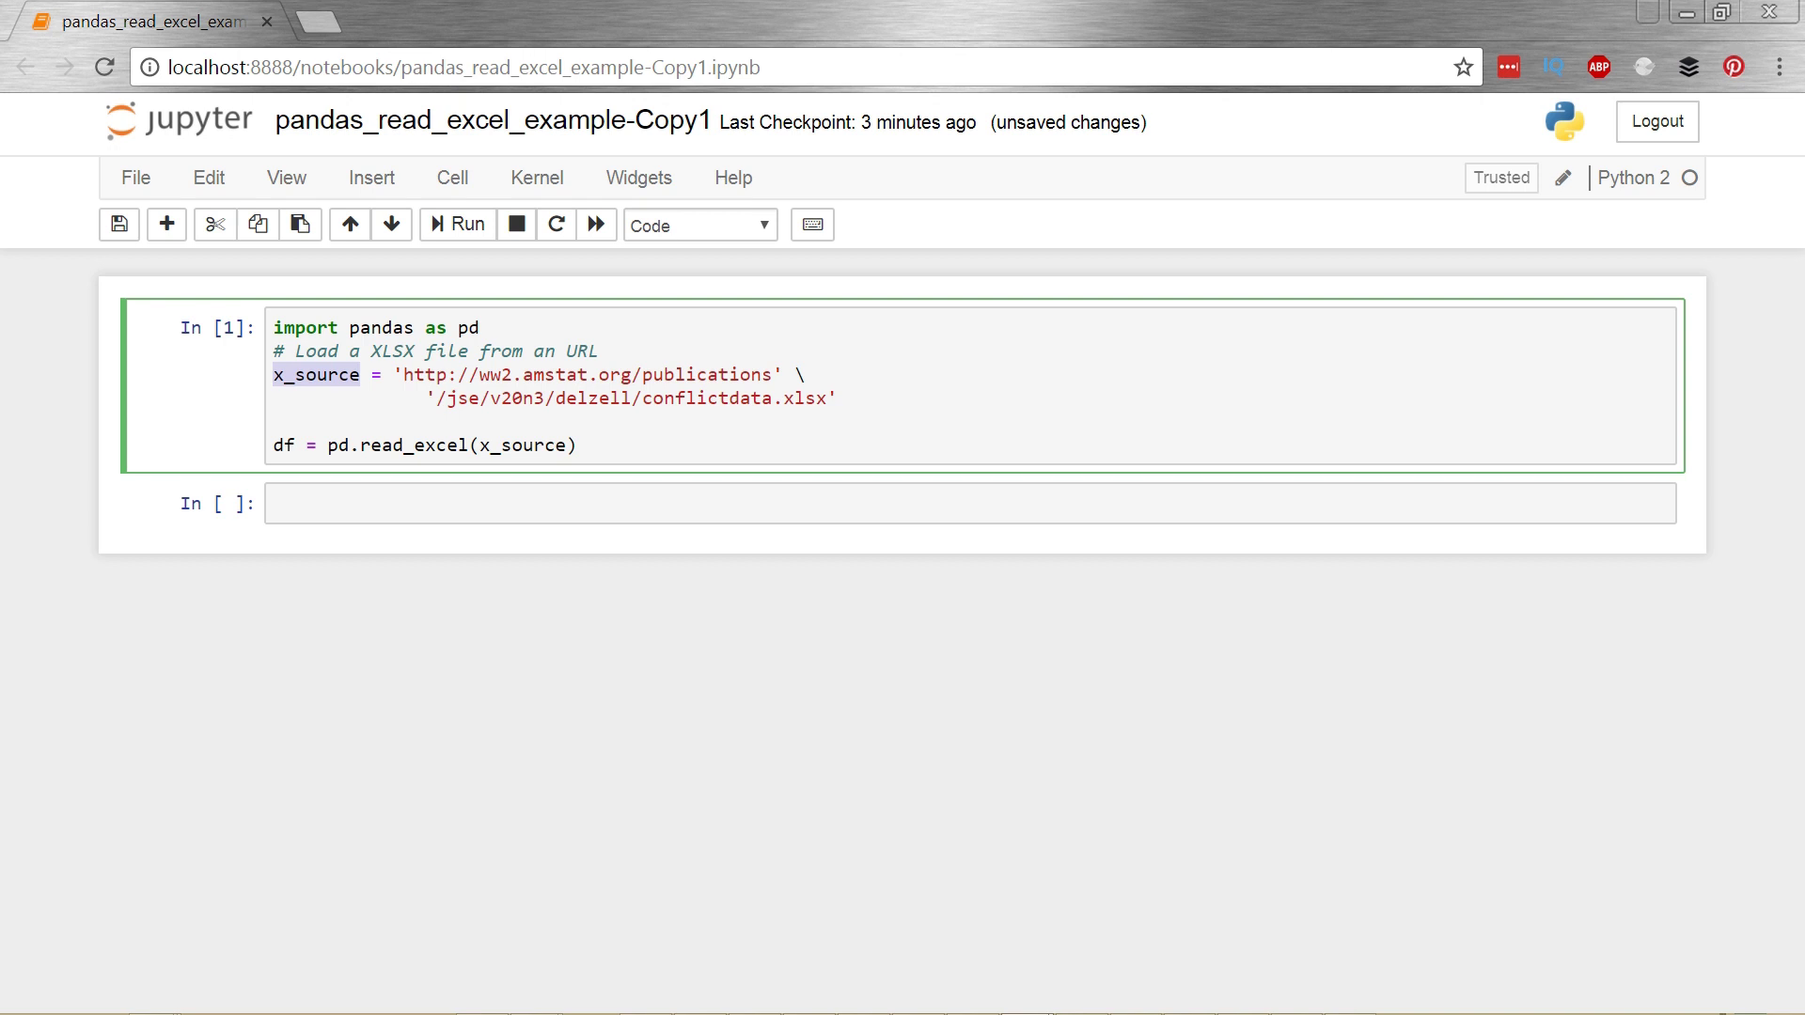
{"action": "left_click_drag", "start_coordinate": [838, 398], "coordinate": [401, 374]}
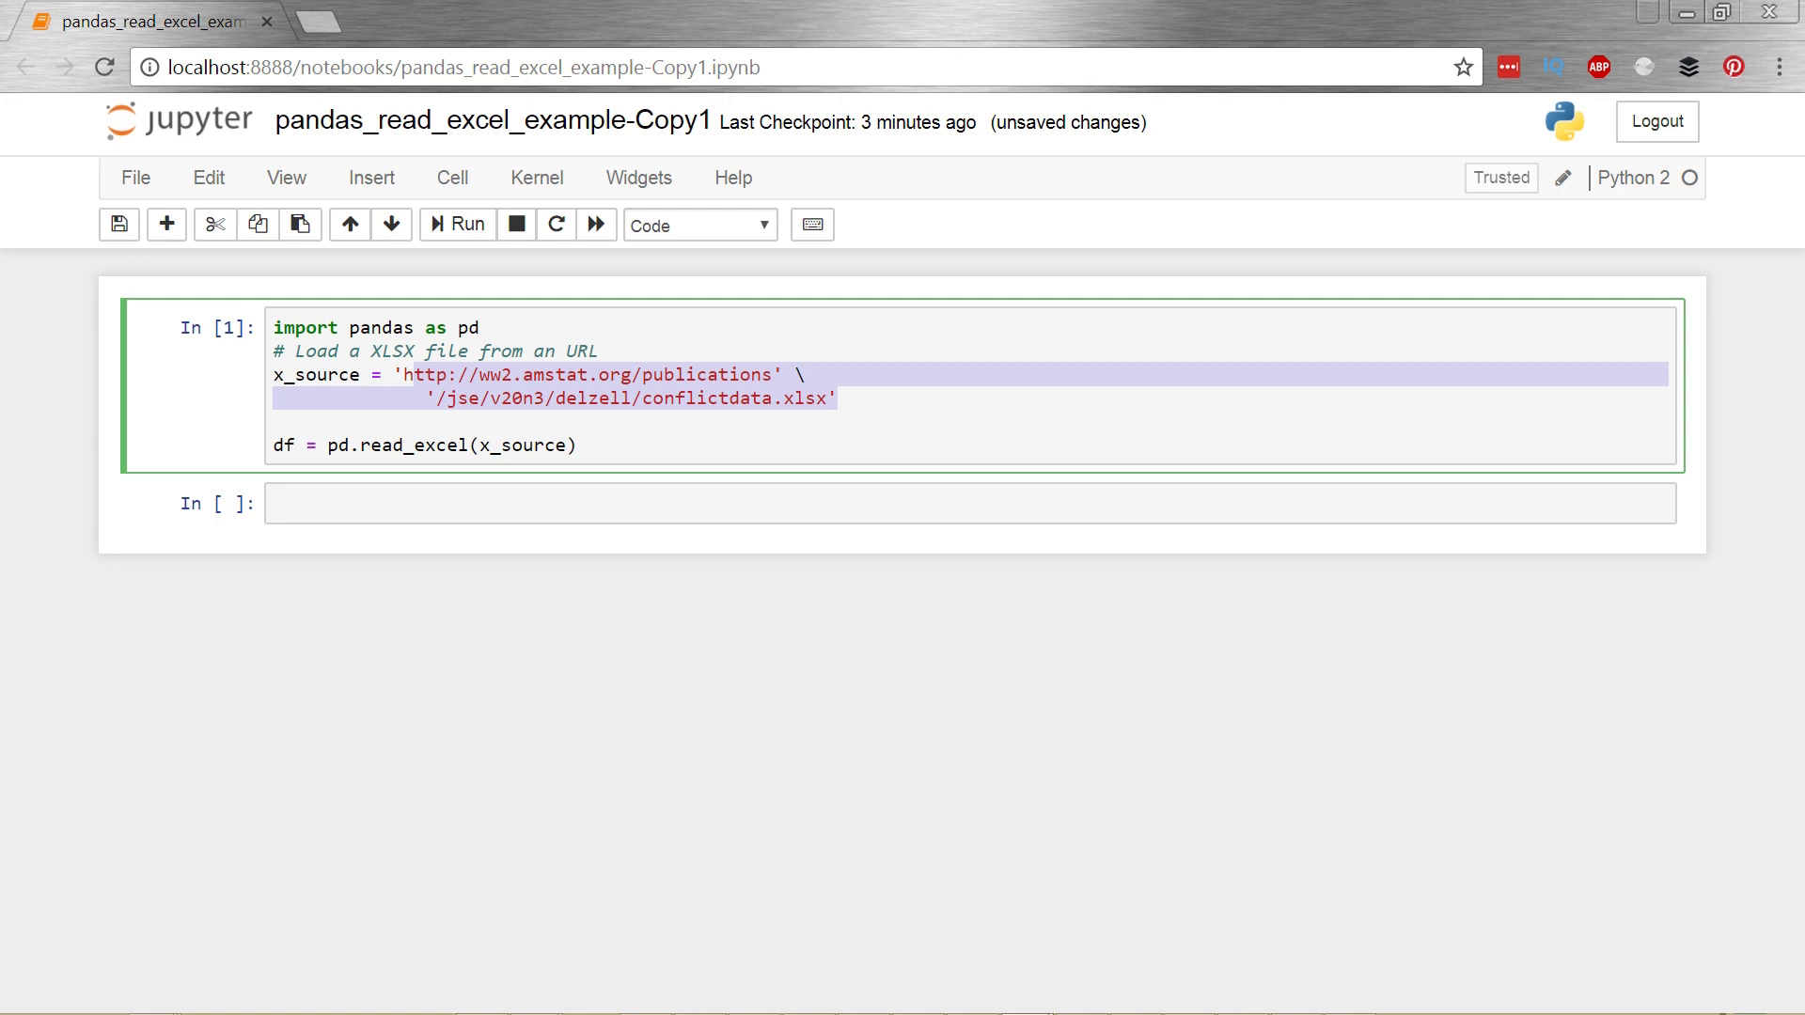
{"action": "left_click", "coordinate": [571, 444]}
{"action": "type", "text": ","}
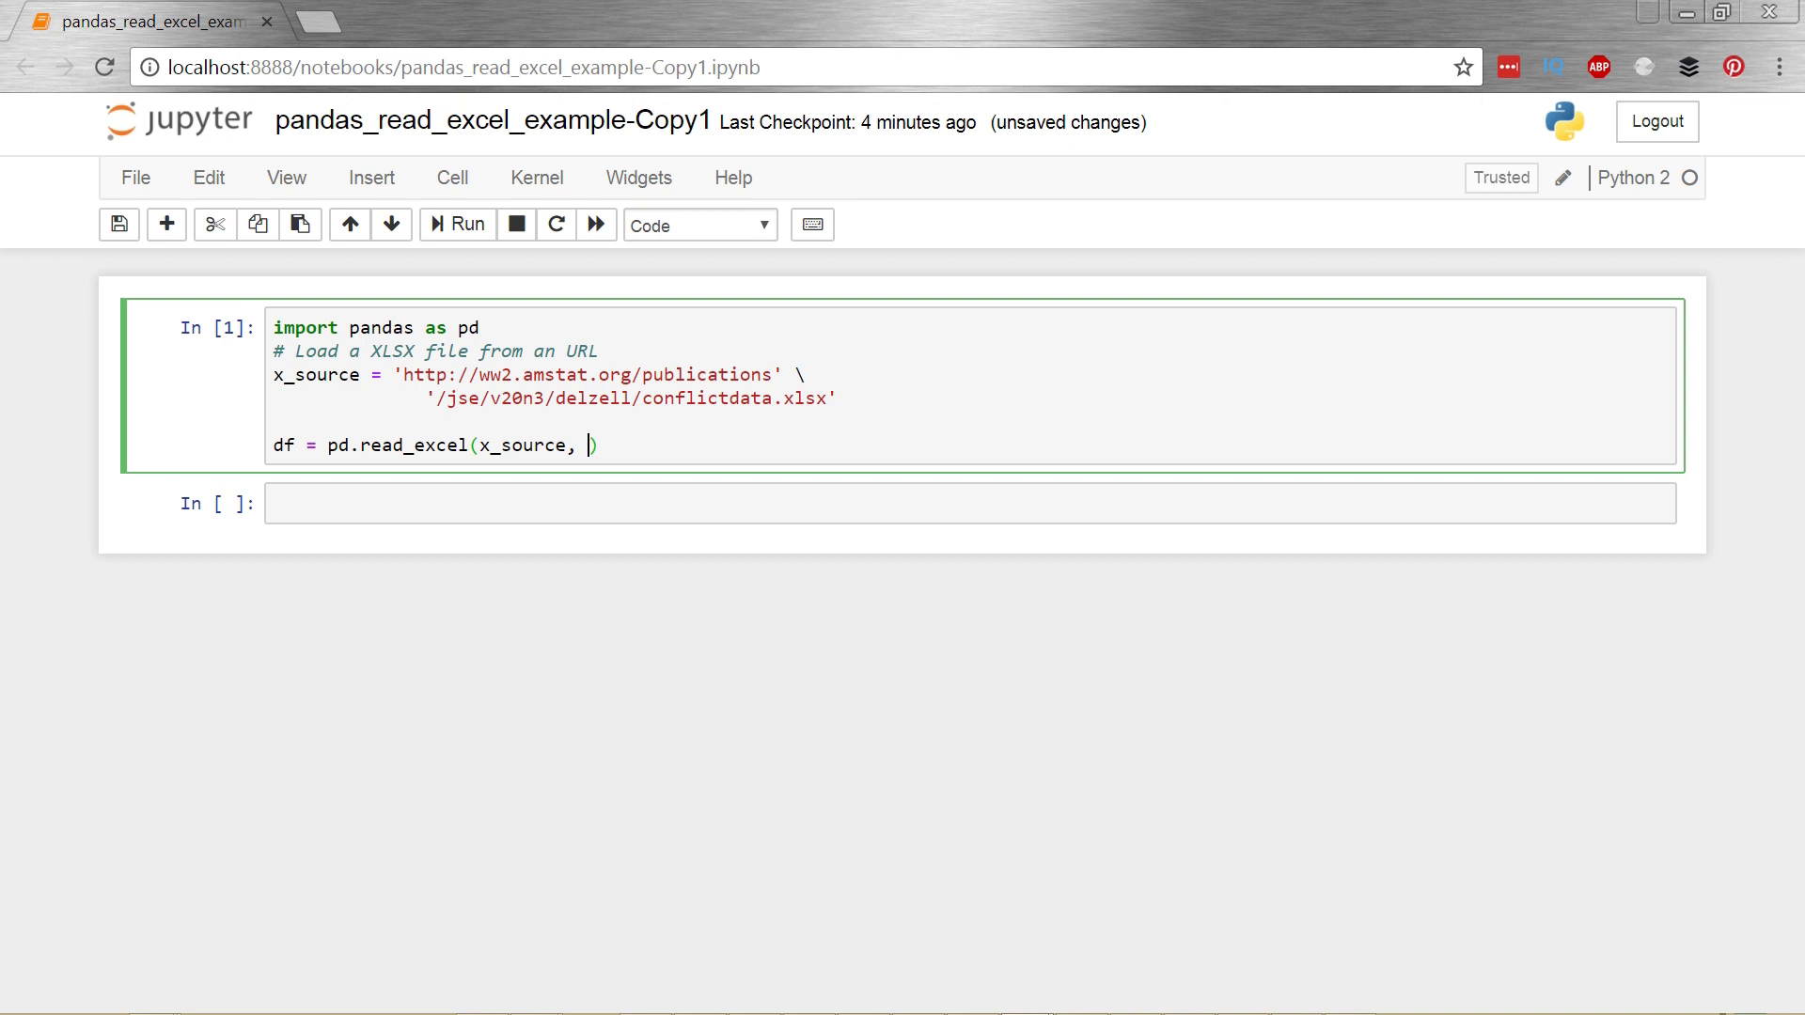
{"action": "type", "text": "sheet_na"}
{"action": "type", "text": "me='conf"}
{"action": "type", "text": "lictdata"}
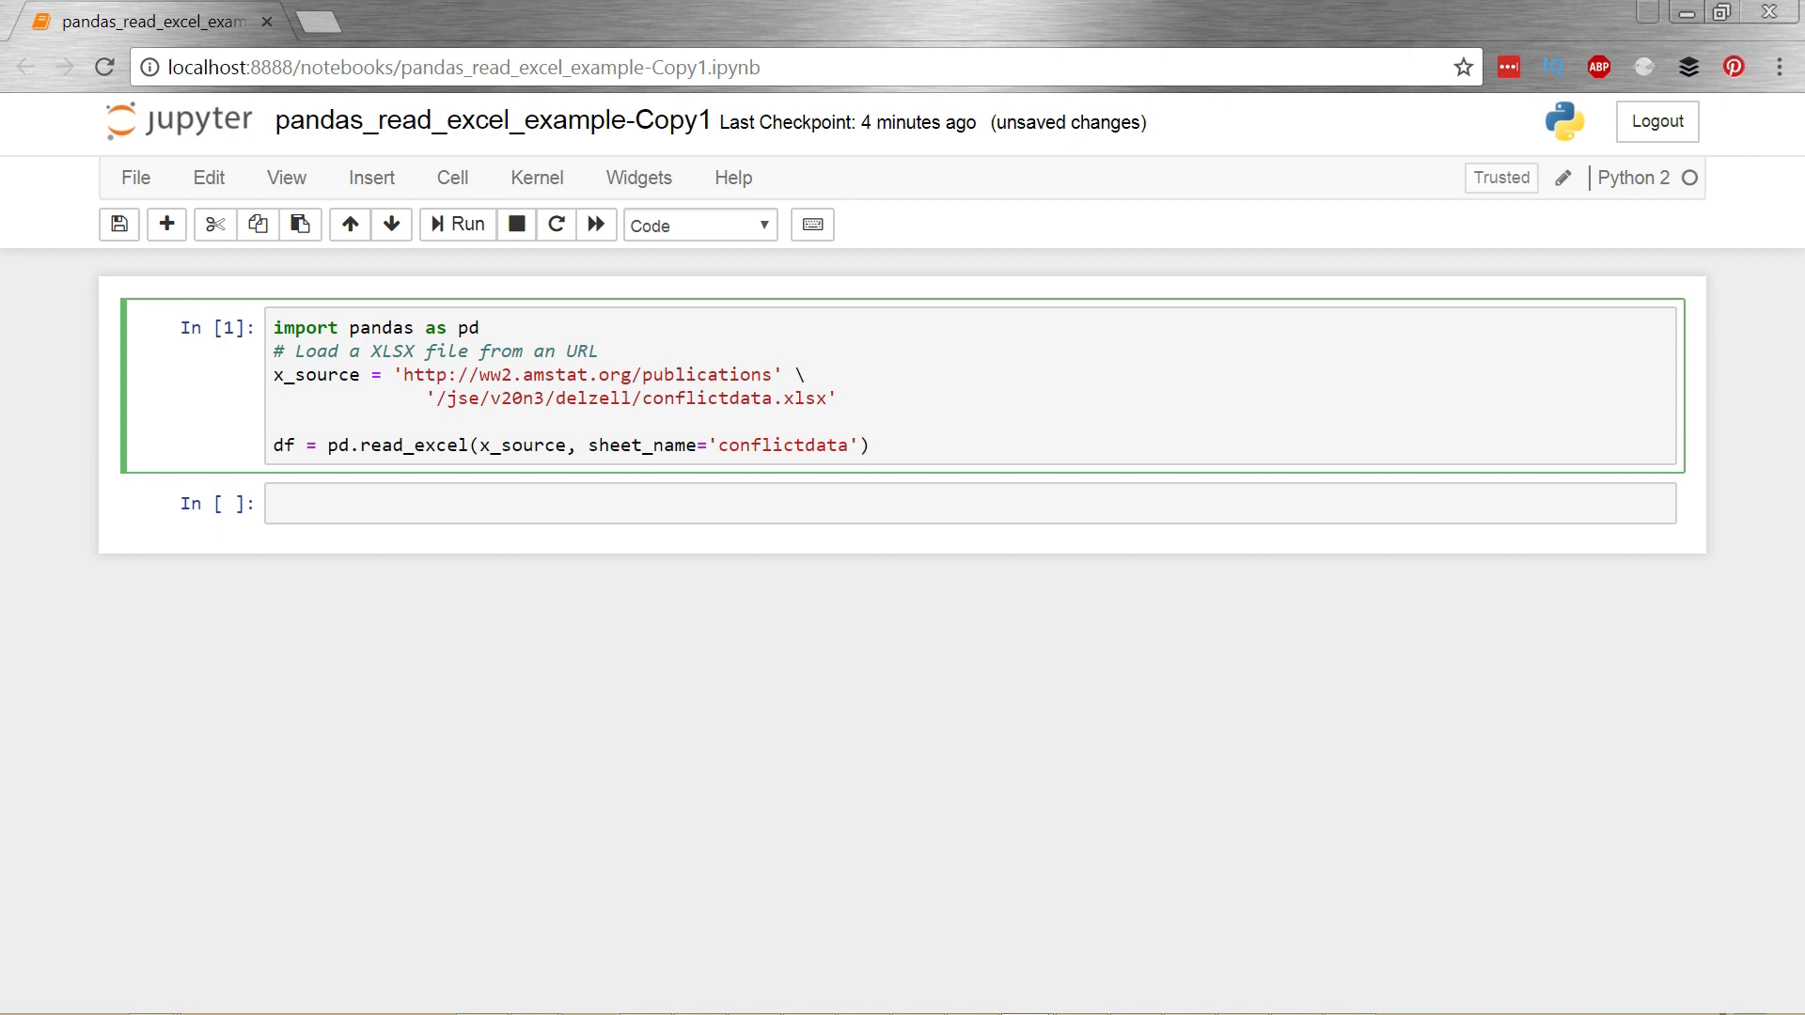
Step: Pass sheet_name='conflictdata' to read_excel, highlight it, then start a new line beneath
{"action": "key", "text": "Right"}
{"action": "key", "text": "shift+Left"}
{"action": "key", "text": "shift+Left"}
{"action": "key", "text": "shift+Left"}
{"action": "key", "text": "Right"}
{"action": "key", "text": "shift+Left"}
{"action": "key", "text": "shift+Left"}
{"action": "key", "text": "shift+Left"}
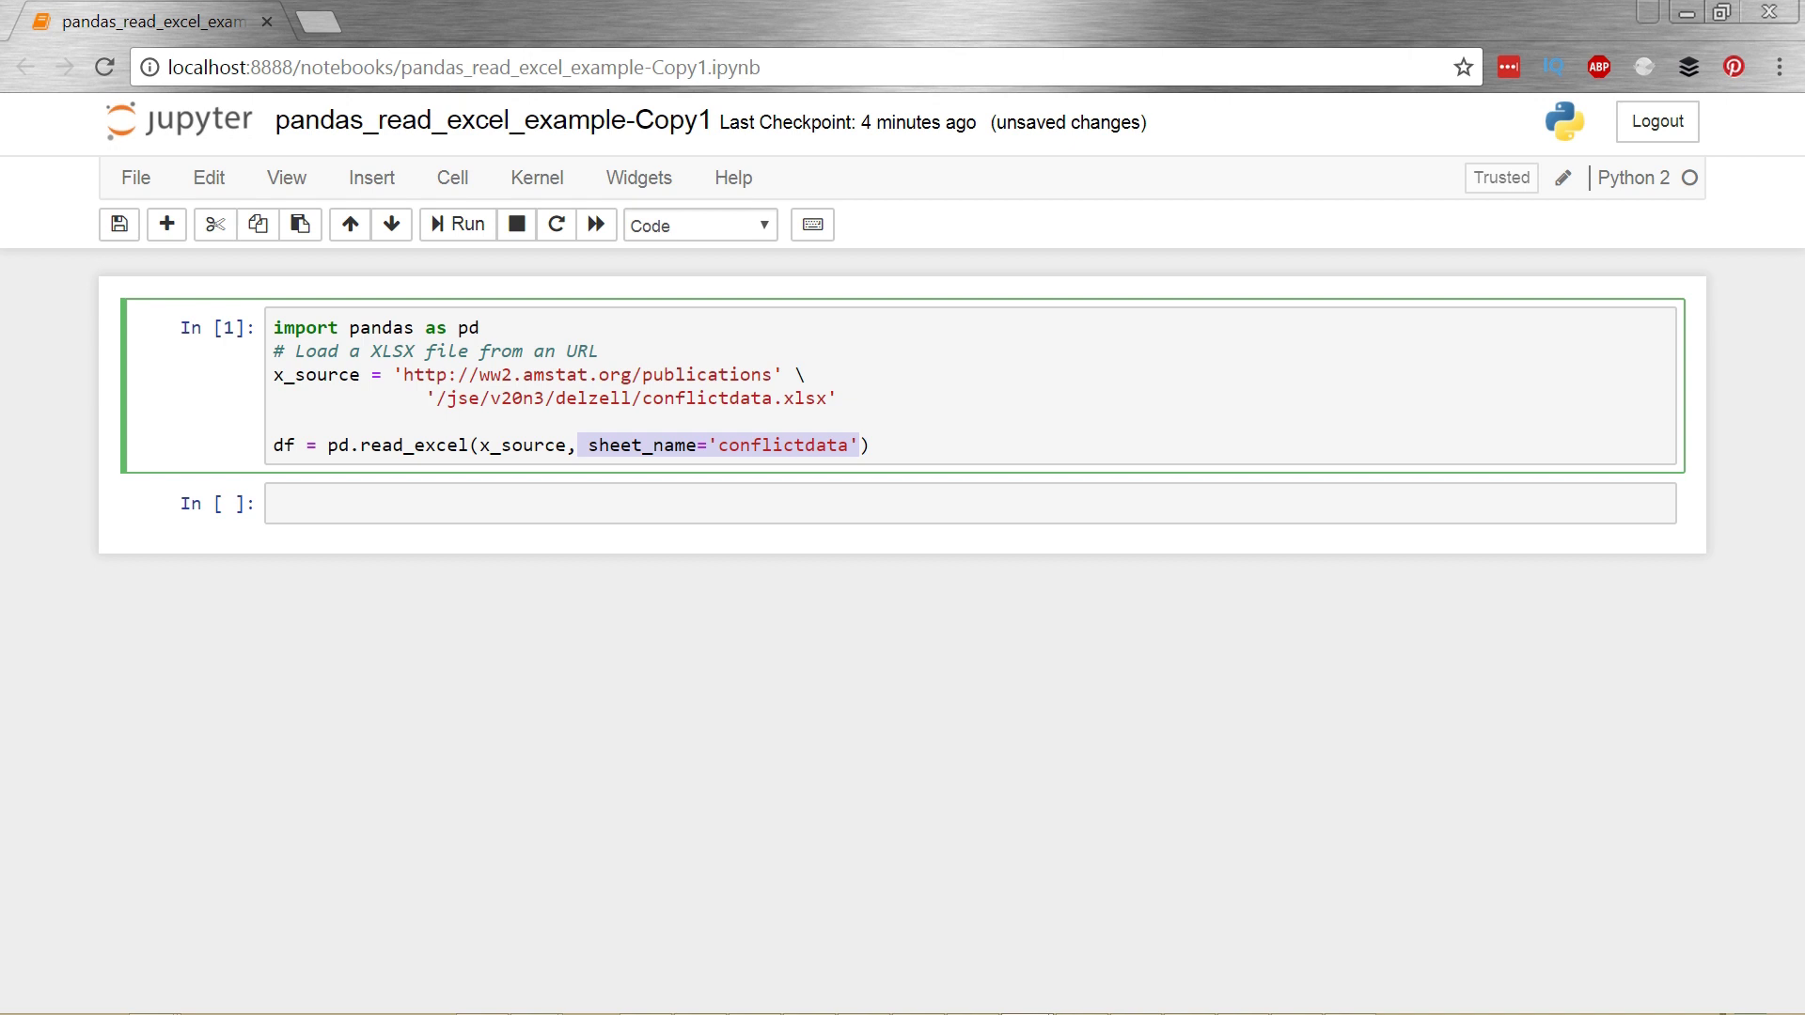
{"action": "key", "text": "Right"}
{"action": "key", "text": "Left"}
{"action": "key", "text": "ctrl+shift+Left"}
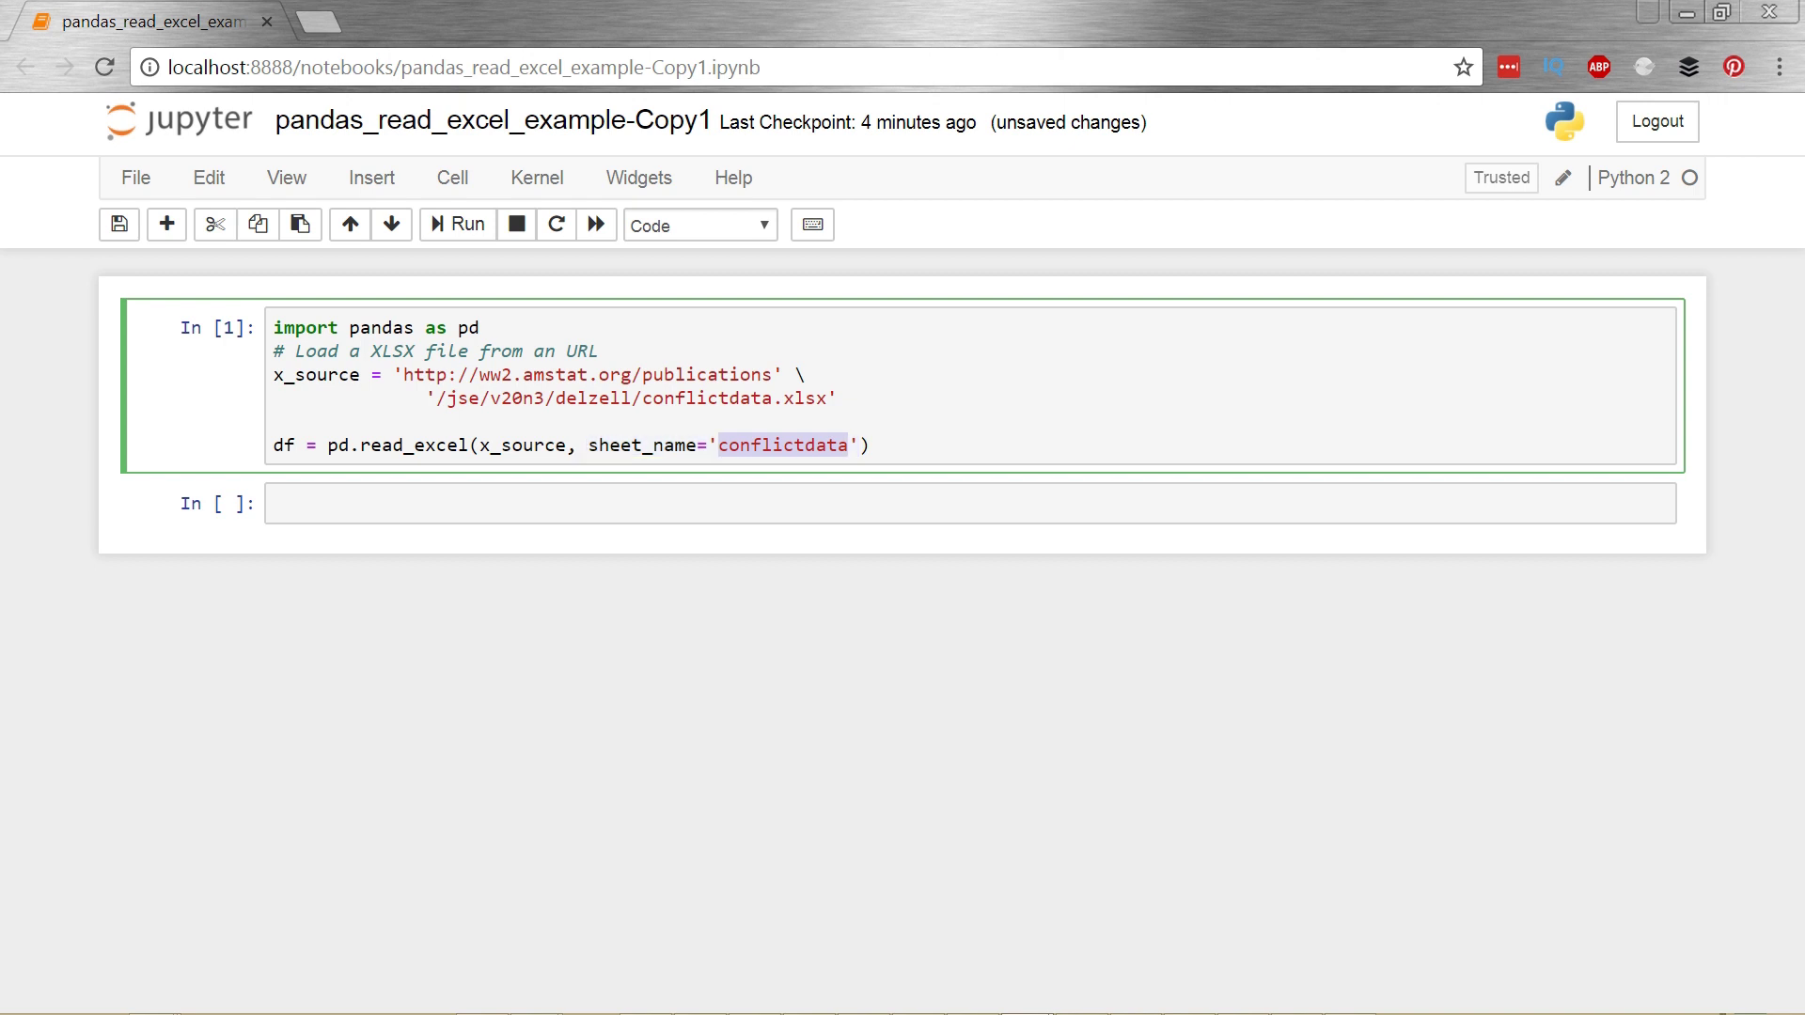
{"action": "key", "text": "End"}
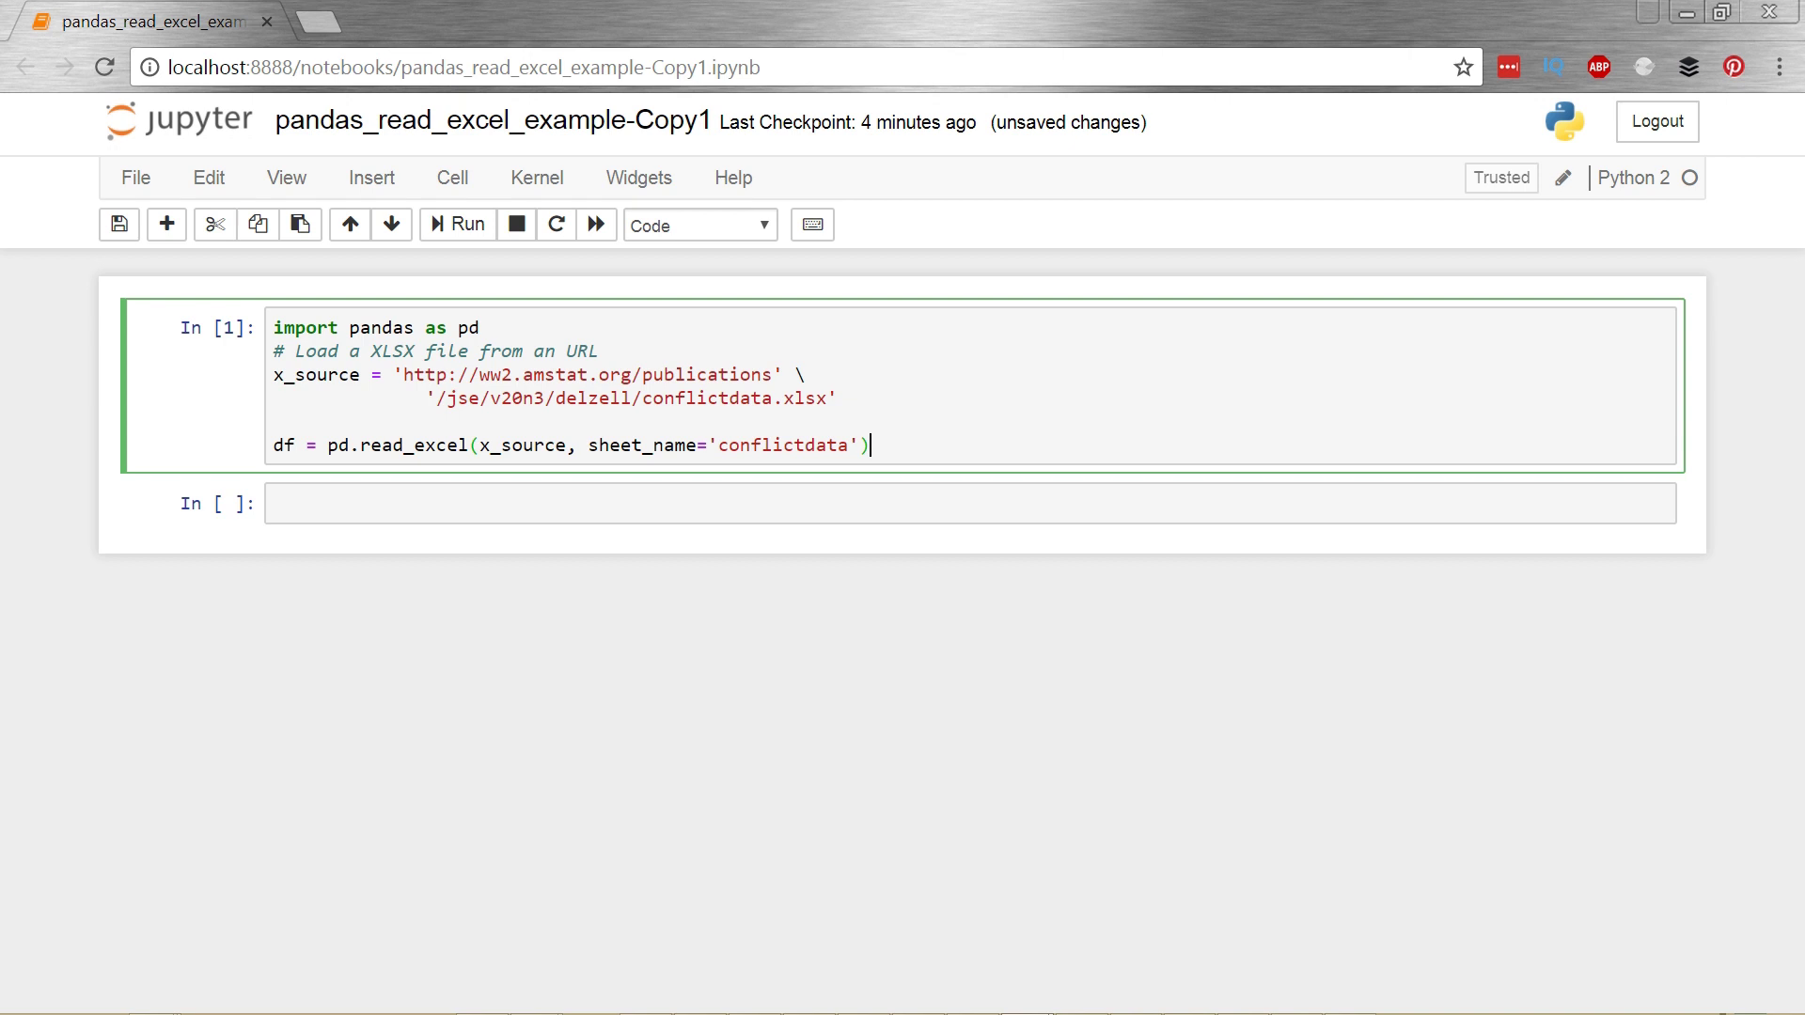
{"action": "left_click_drag", "start_coordinate": [587, 444], "coordinate": [849, 444]}
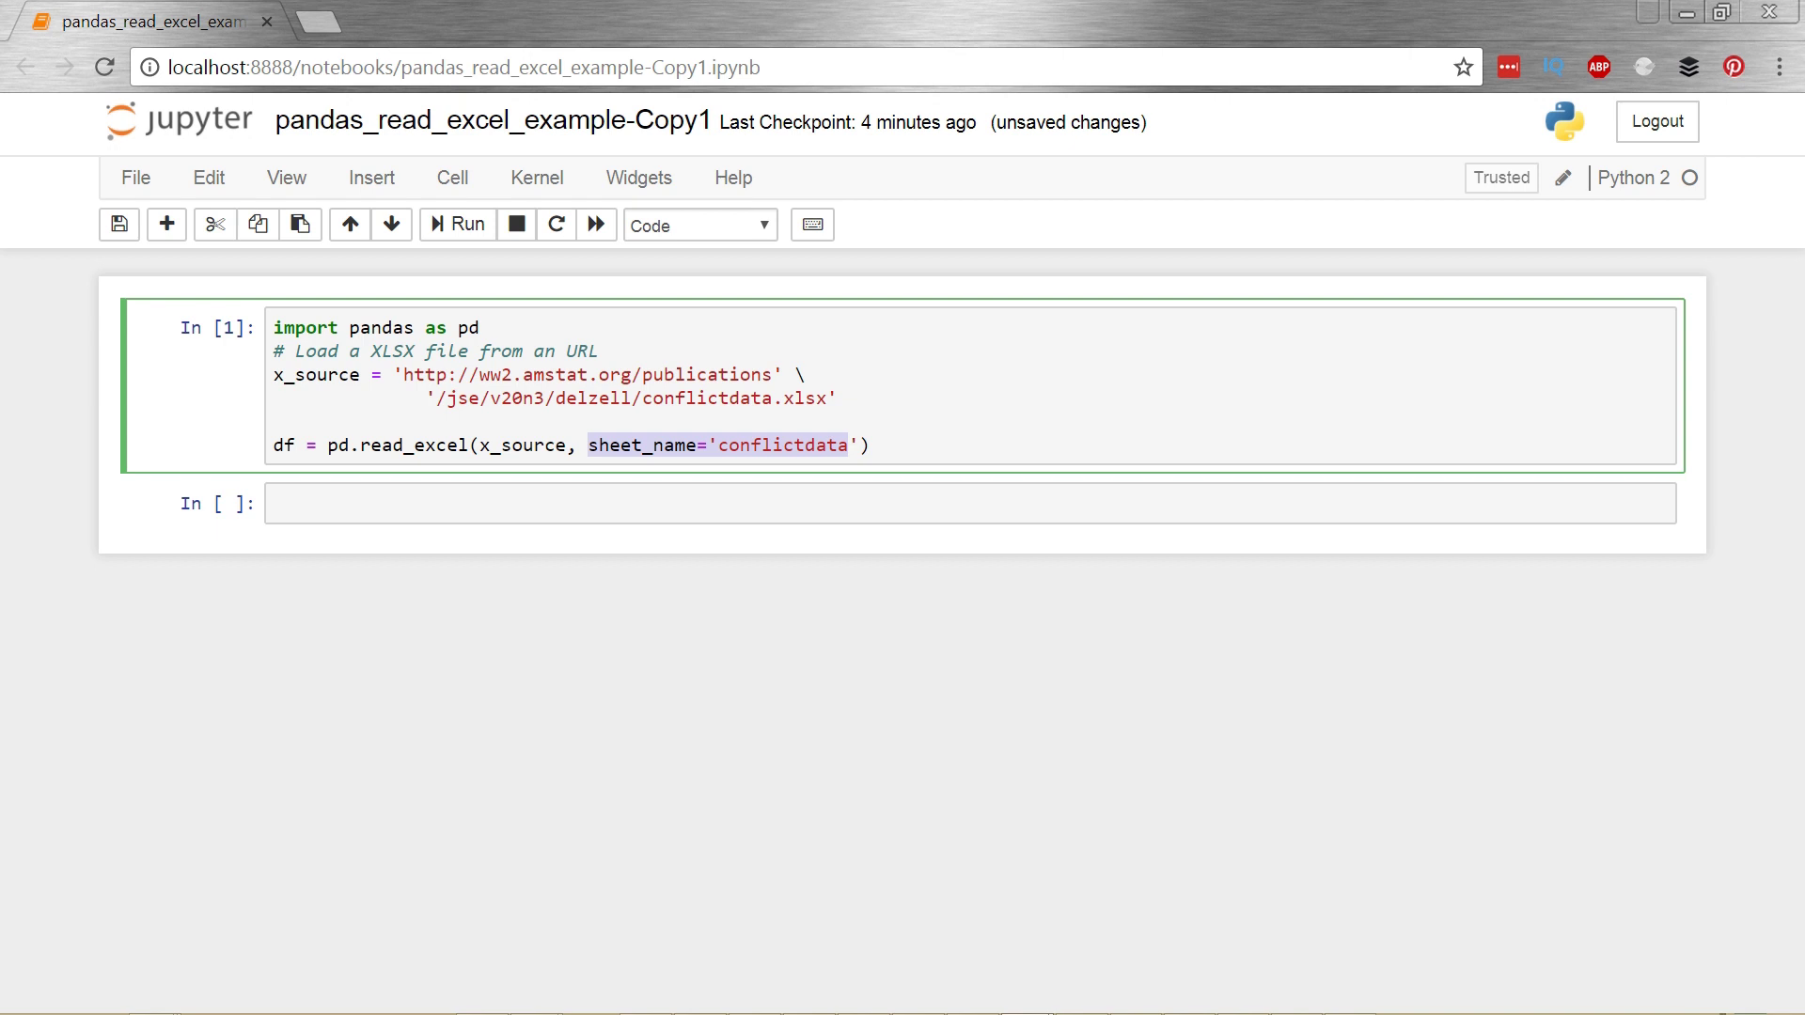
{"action": "key", "text": "End"}
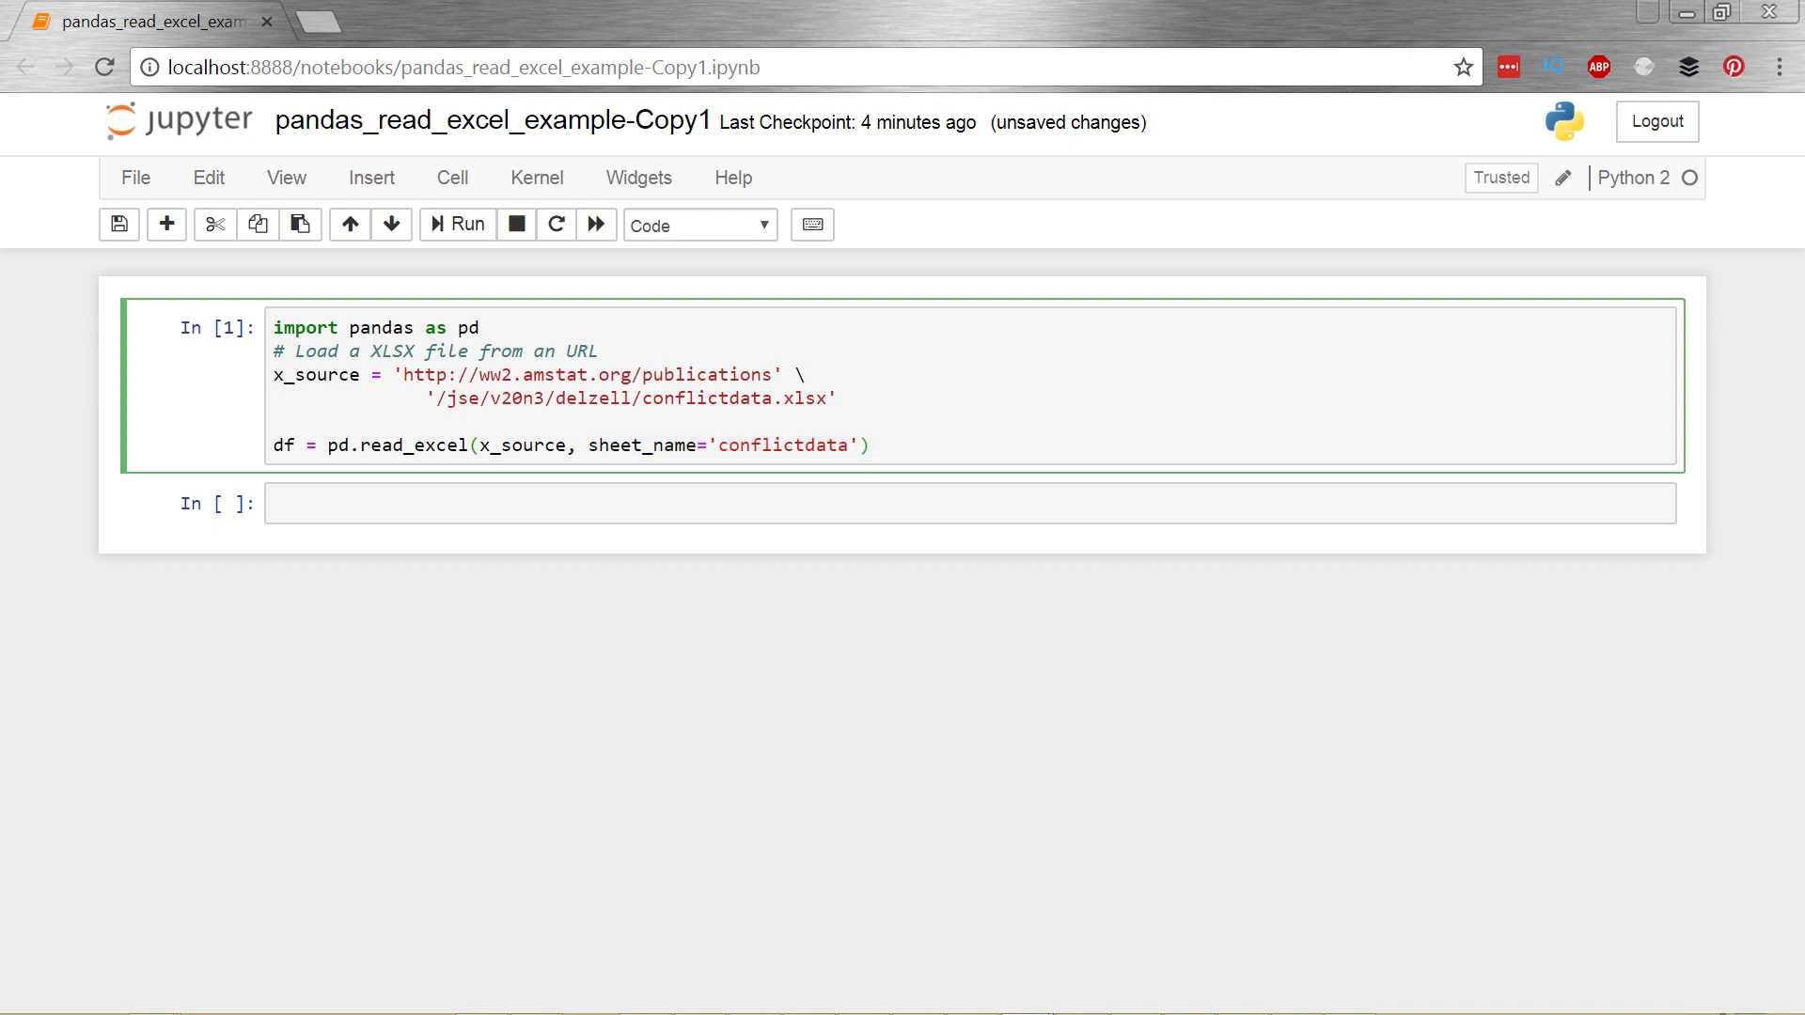
{"action": "key", "text": "Return"}
{"action": "type", "text": "df"}
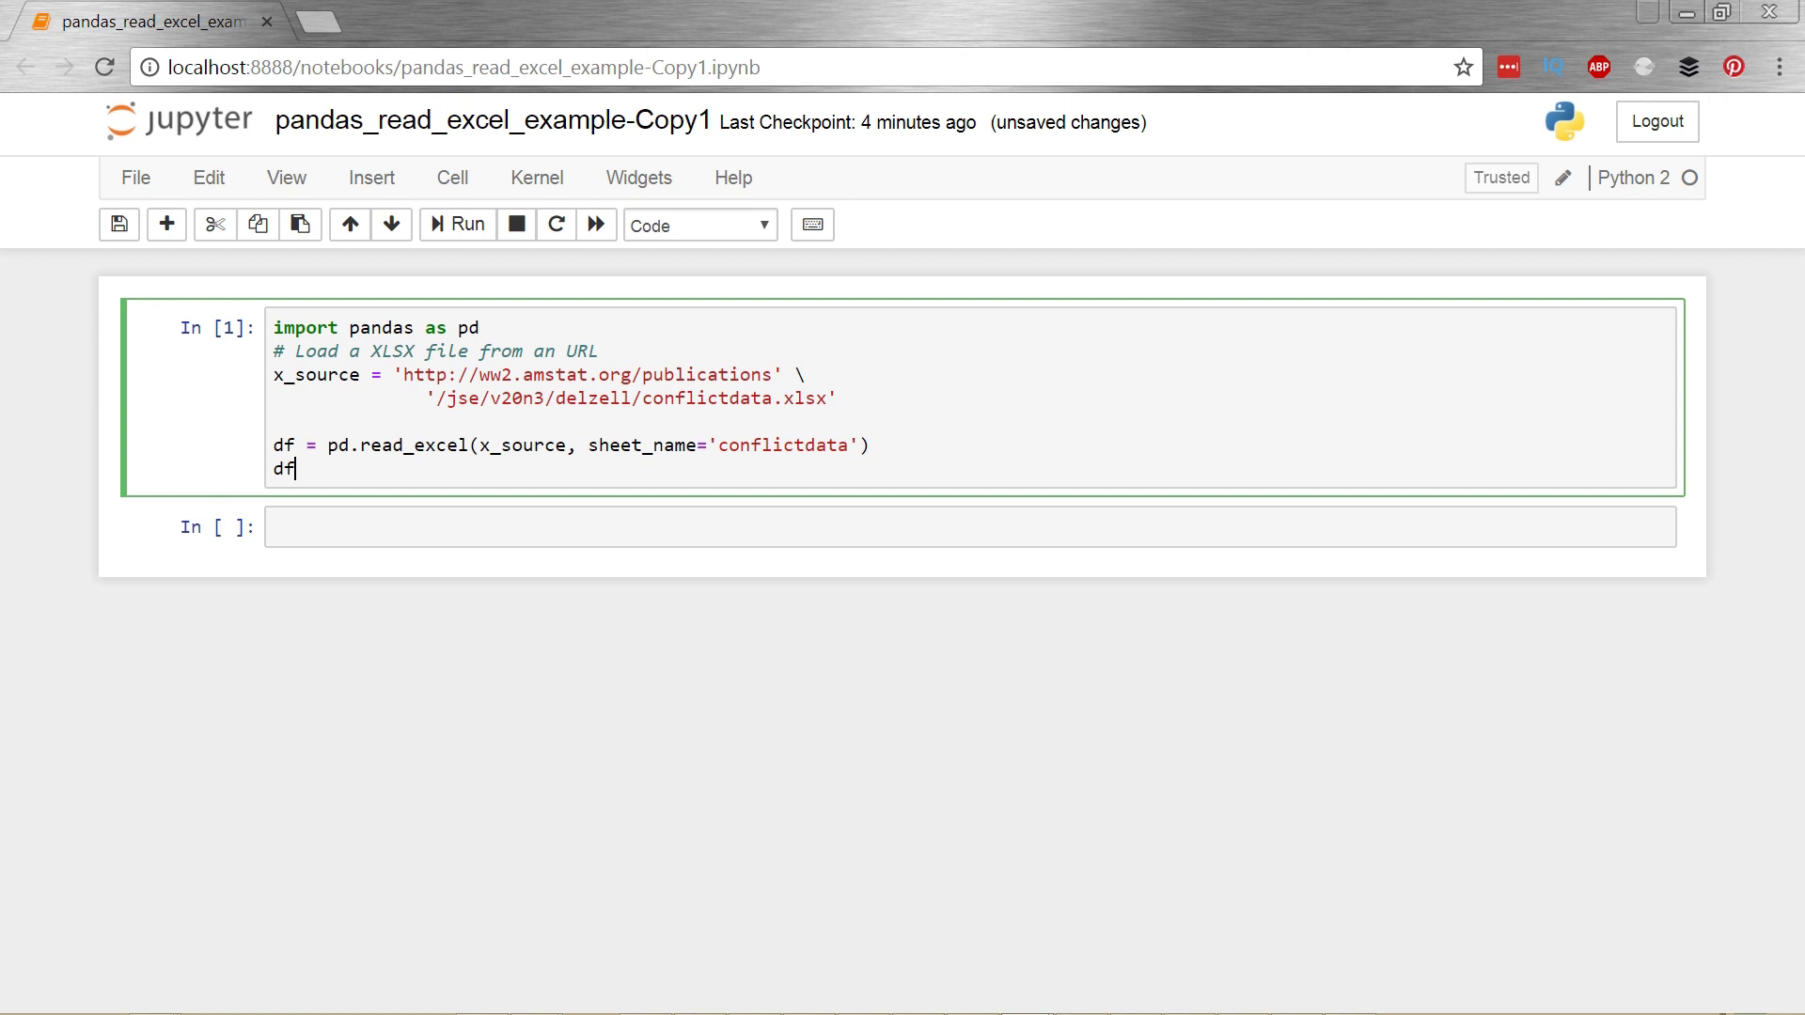
{"action": "type", "text": ".head()"}
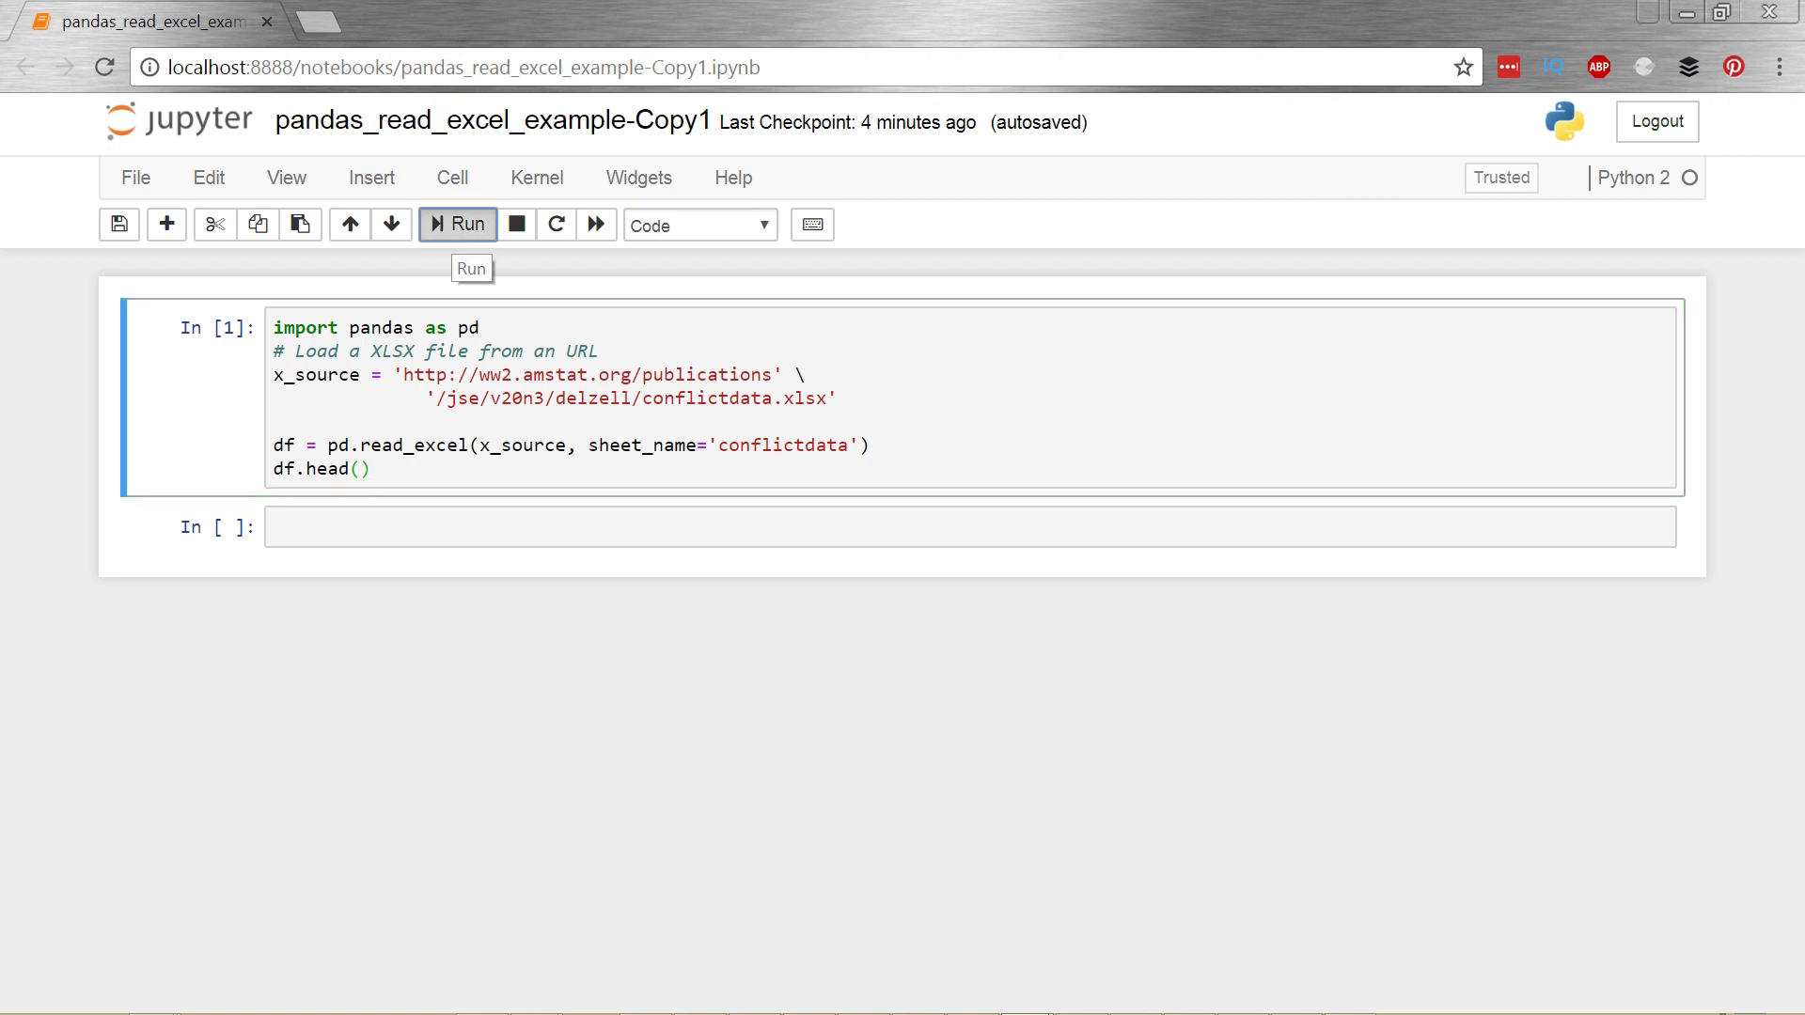
Step: Run the cell so df.head() shows the first five rows, then return to editing it
{"action": "left_click", "coordinate": [459, 224]}
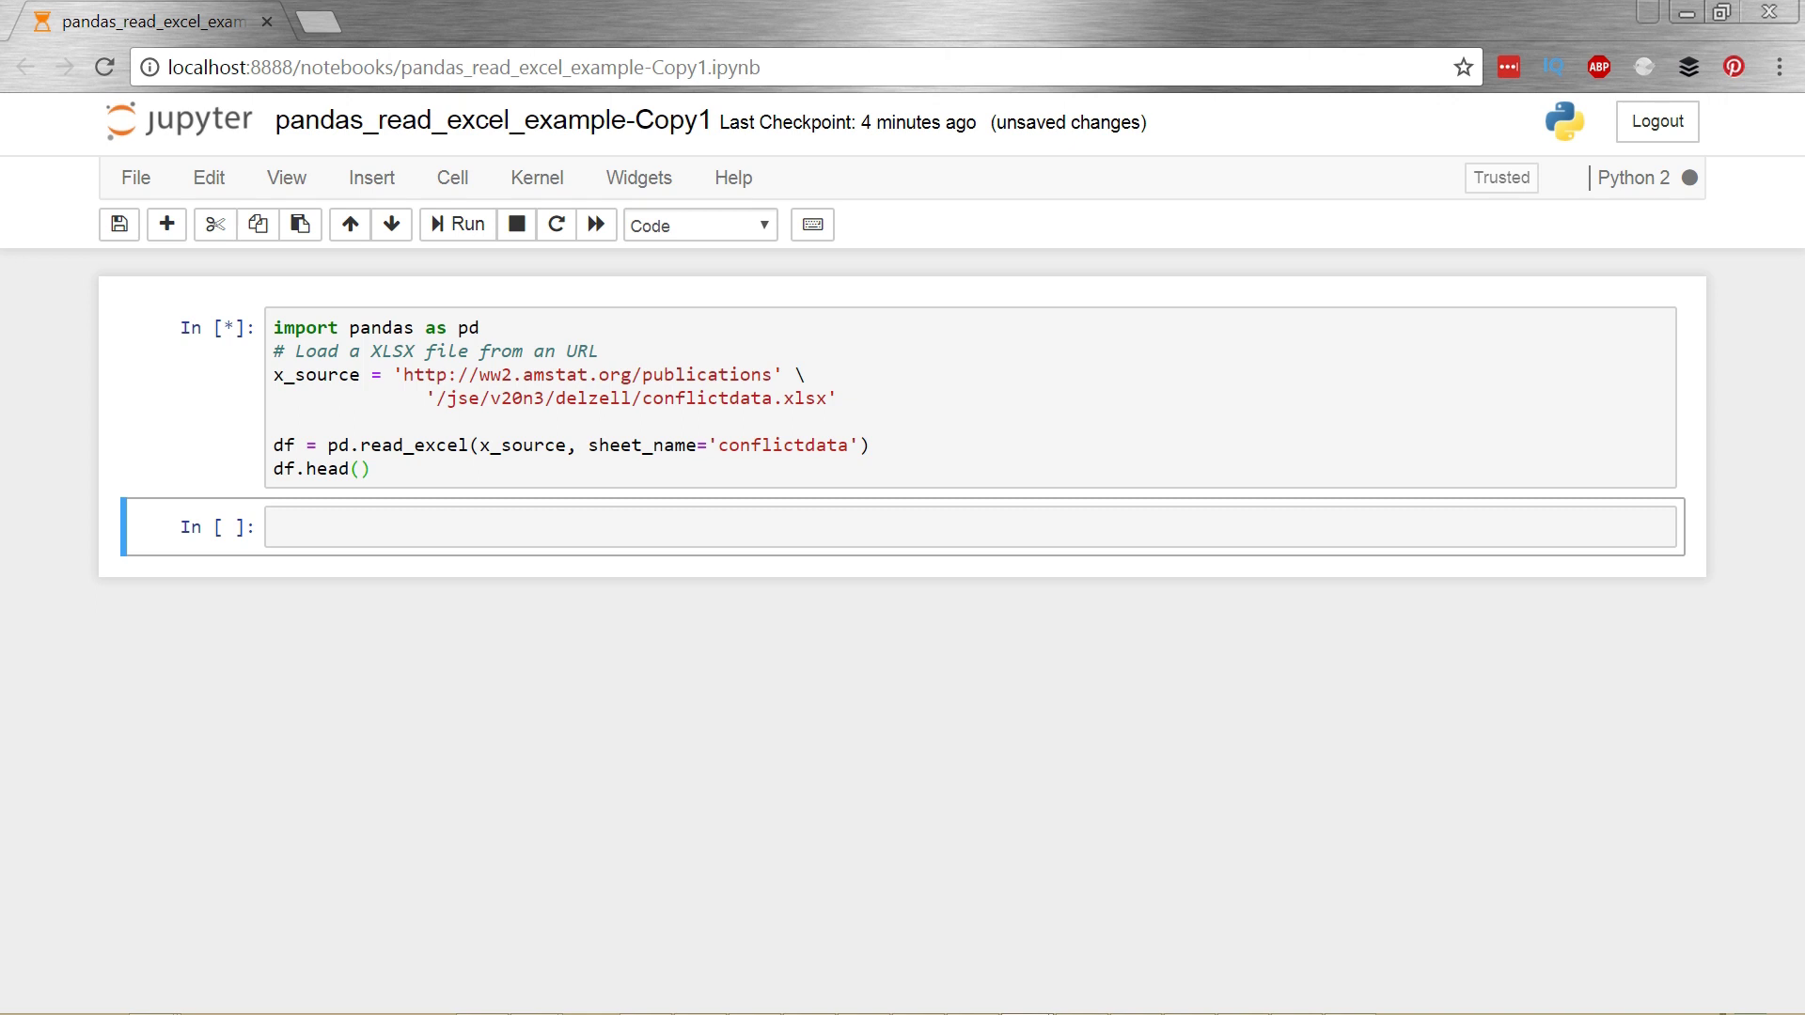
{"action": "key", "text": "Up"}
{"action": "key", "text": "Return"}
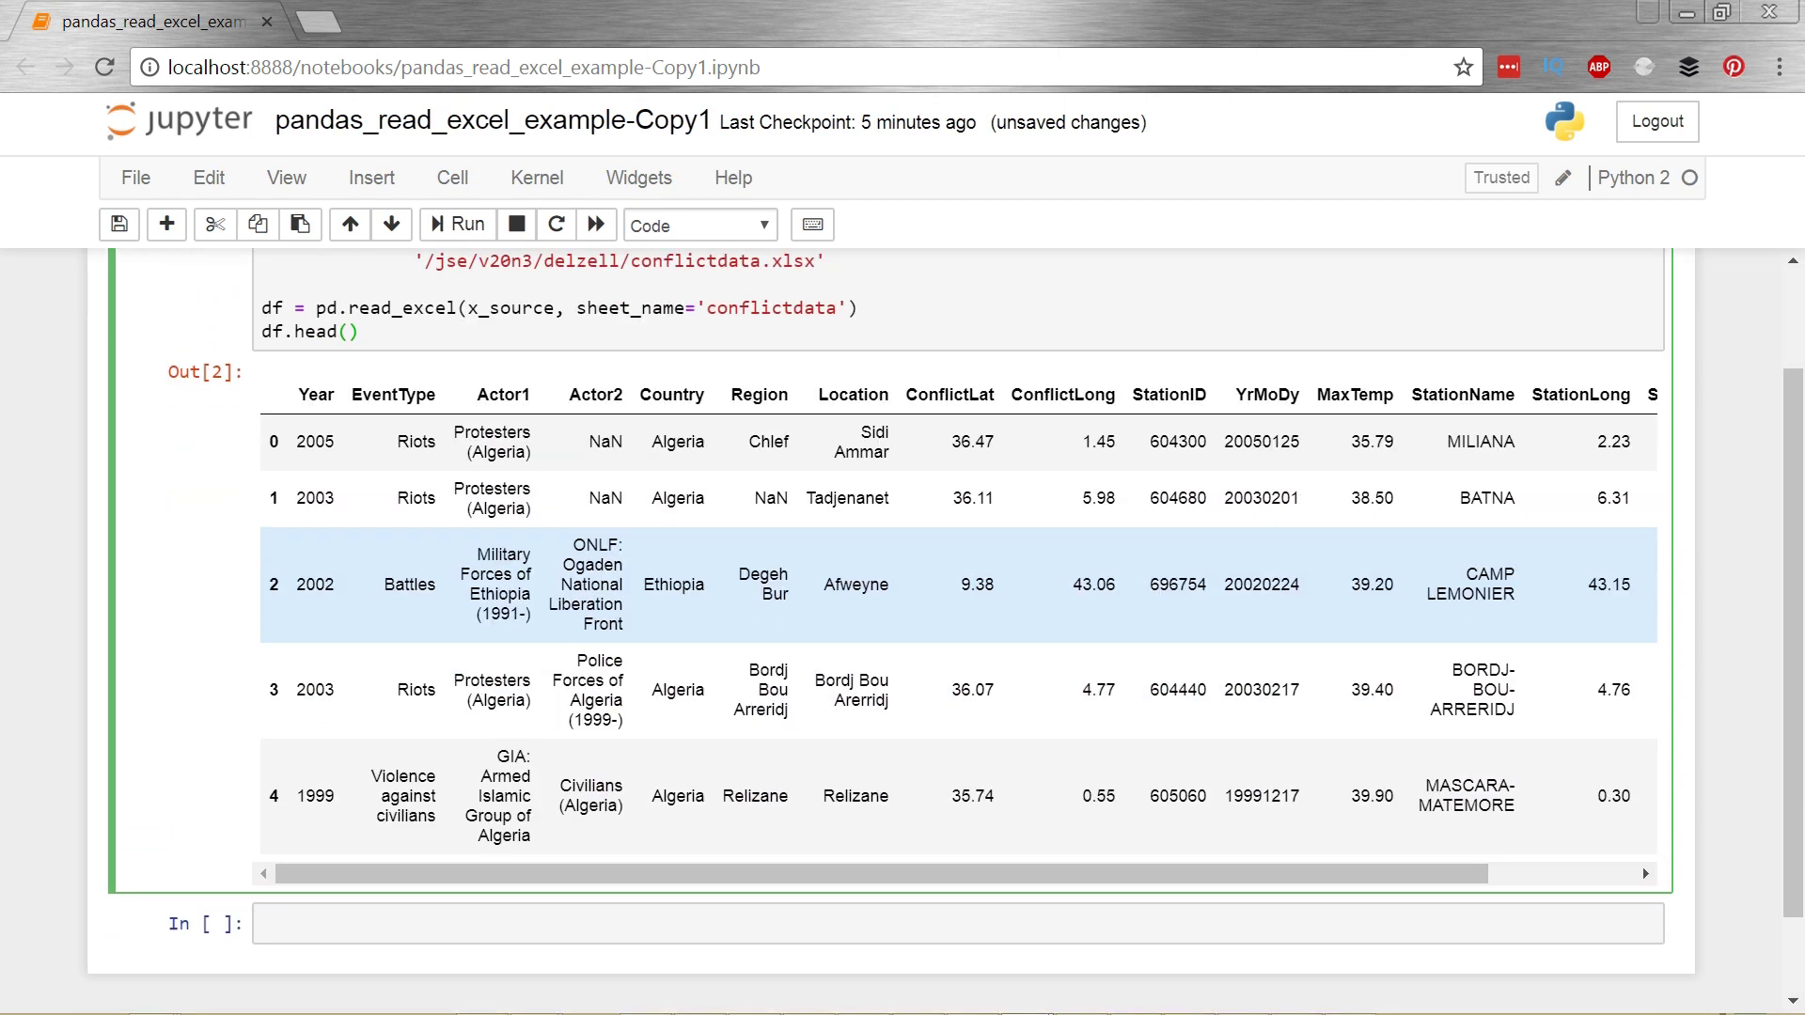
{"action": "scroll", "coordinate": [959, 620], "scroll_direction": "down", "scroll_amount": 1}
{"action": "scroll", "coordinate": [958, 621], "scroll_direction": "up", "scroll_amount": 1}
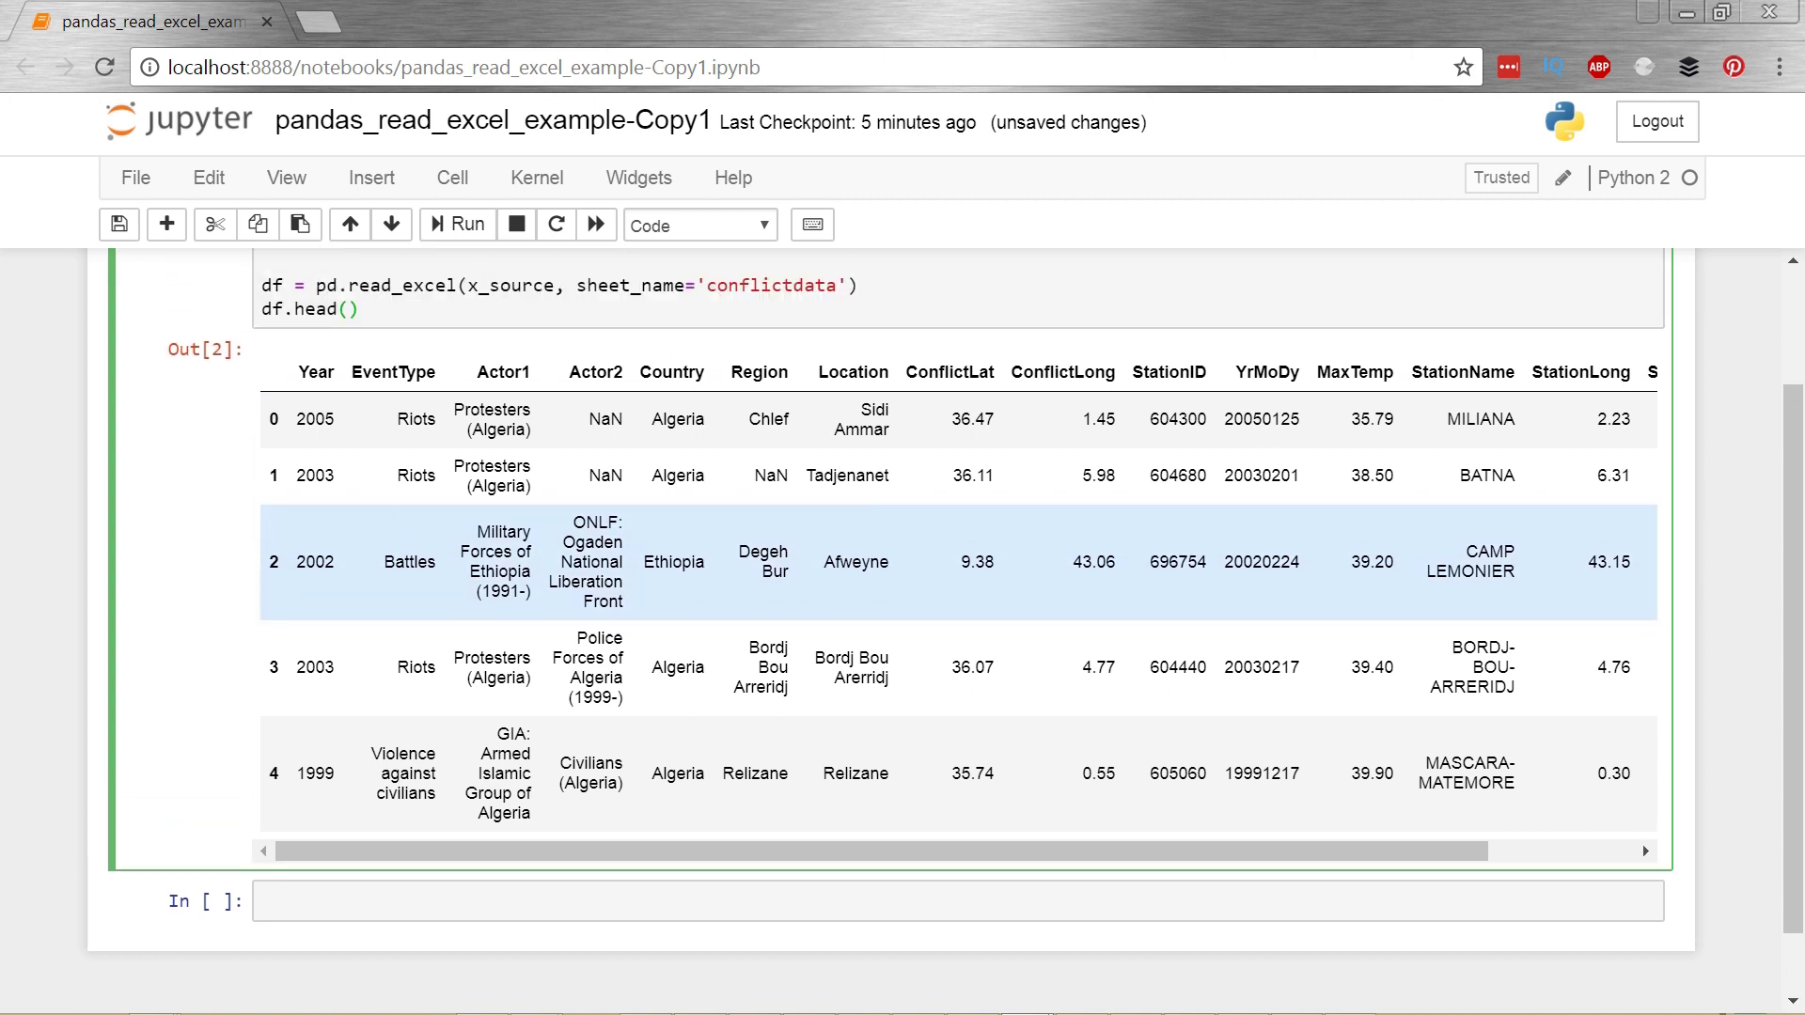
{"action": "scroll", "coordinate": [959, 570], "scroll_direction": "up", "scroll_amount": 1}
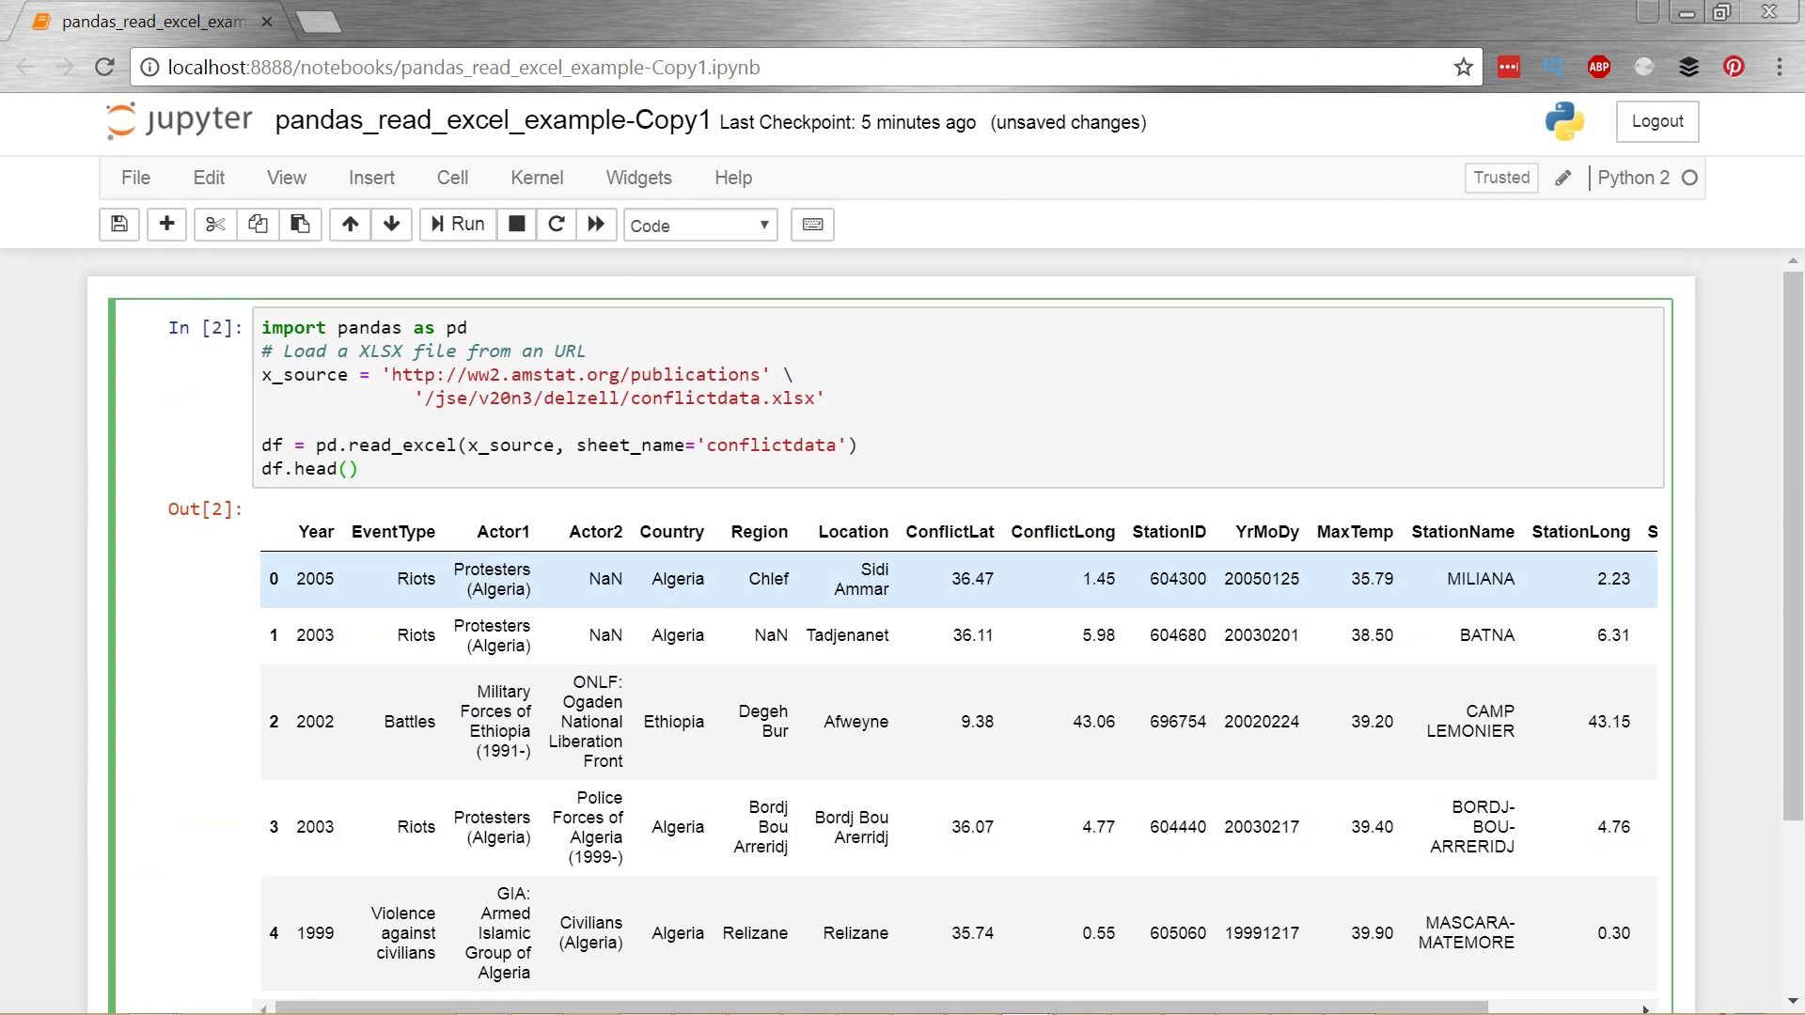
{"action": "left_click", "coordinate": [354, 469]}
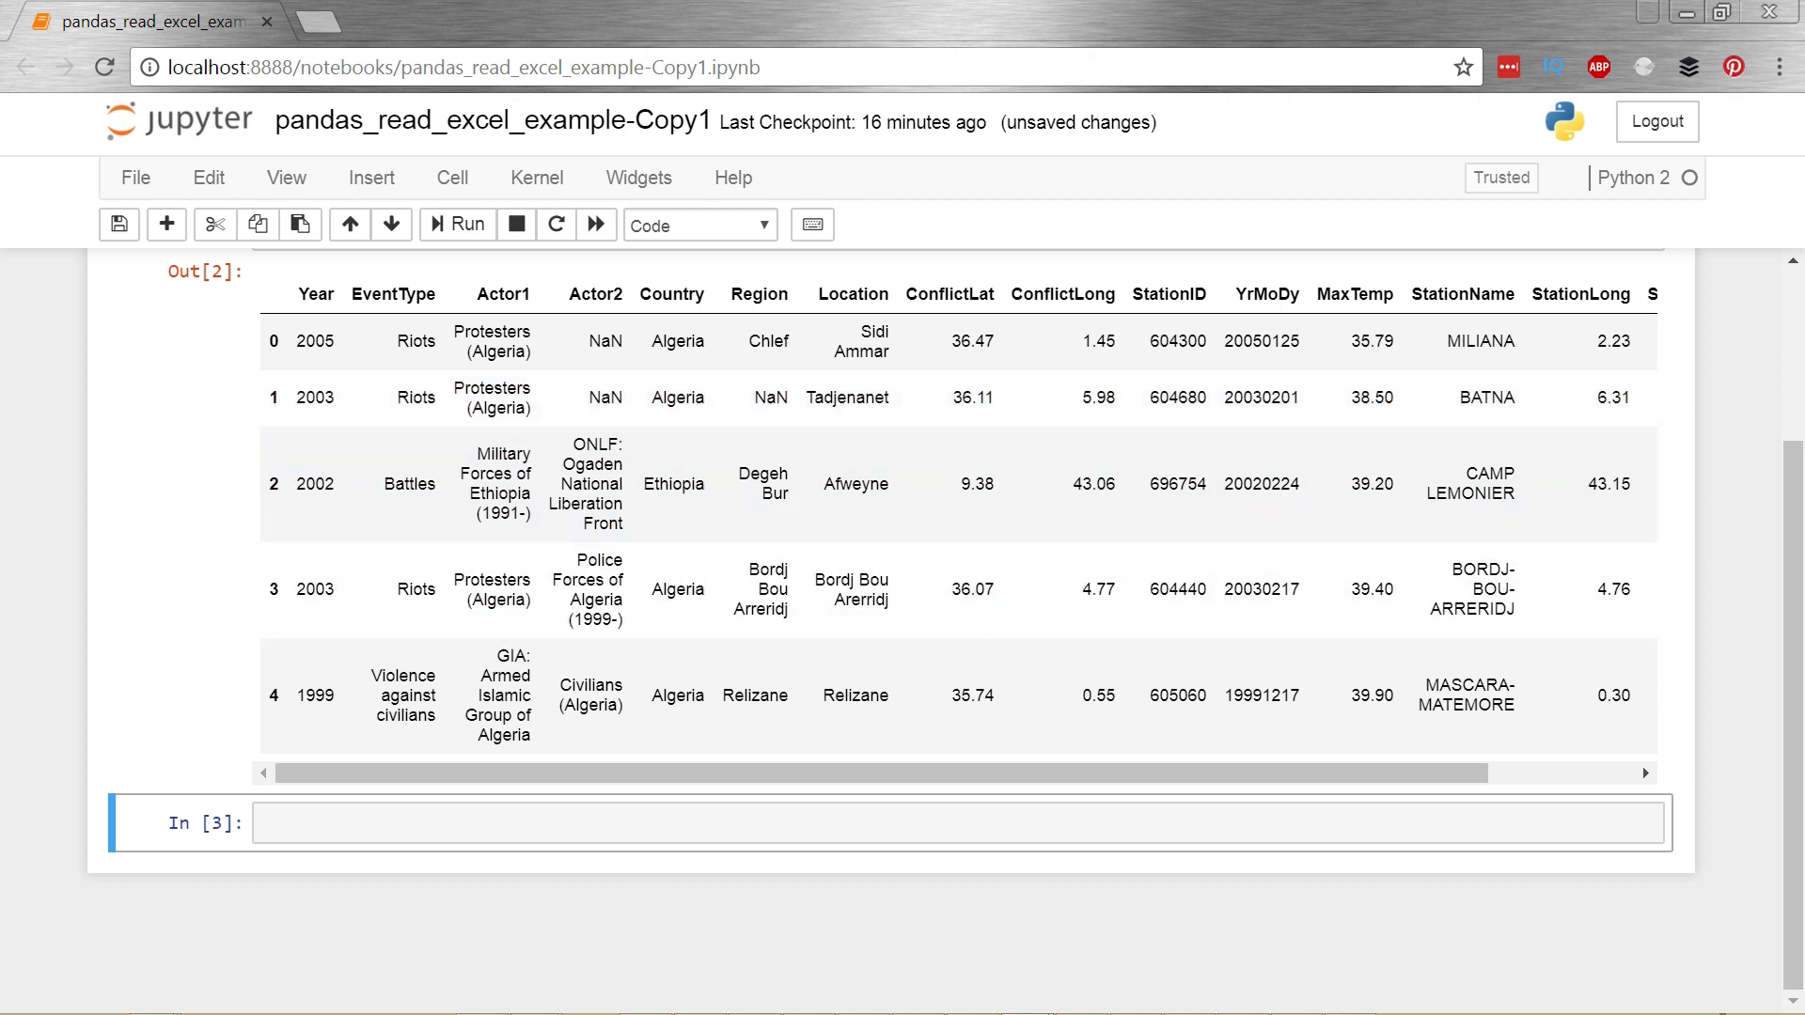
Step: Write df.to_excel('newfilename.xlsx', sheet_name='NewName', index=False), fixing the xlsx extension typo
{"action": "key", "text": "Return"}
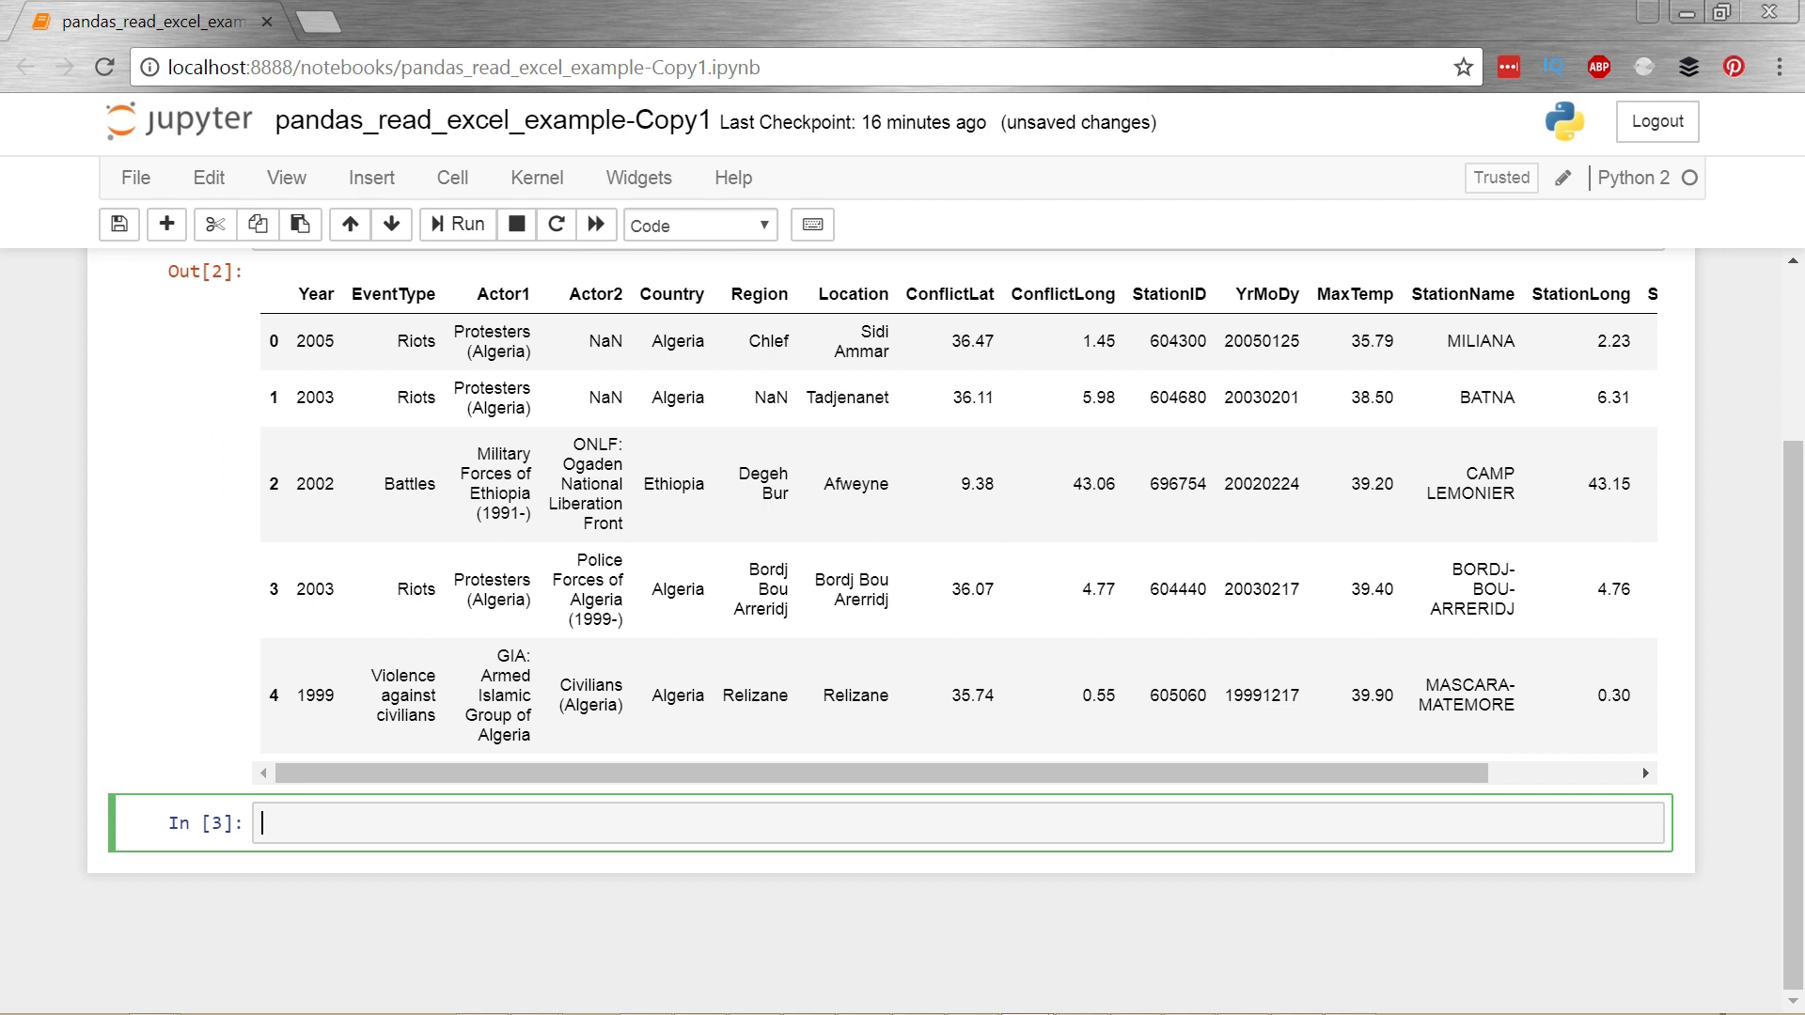
{"action": "type", "text": "df."}
{"action": "type", "text": "to_excel"}
{"action": "type", "text": "("}
{"action": "type", "text": "'newfilen"}
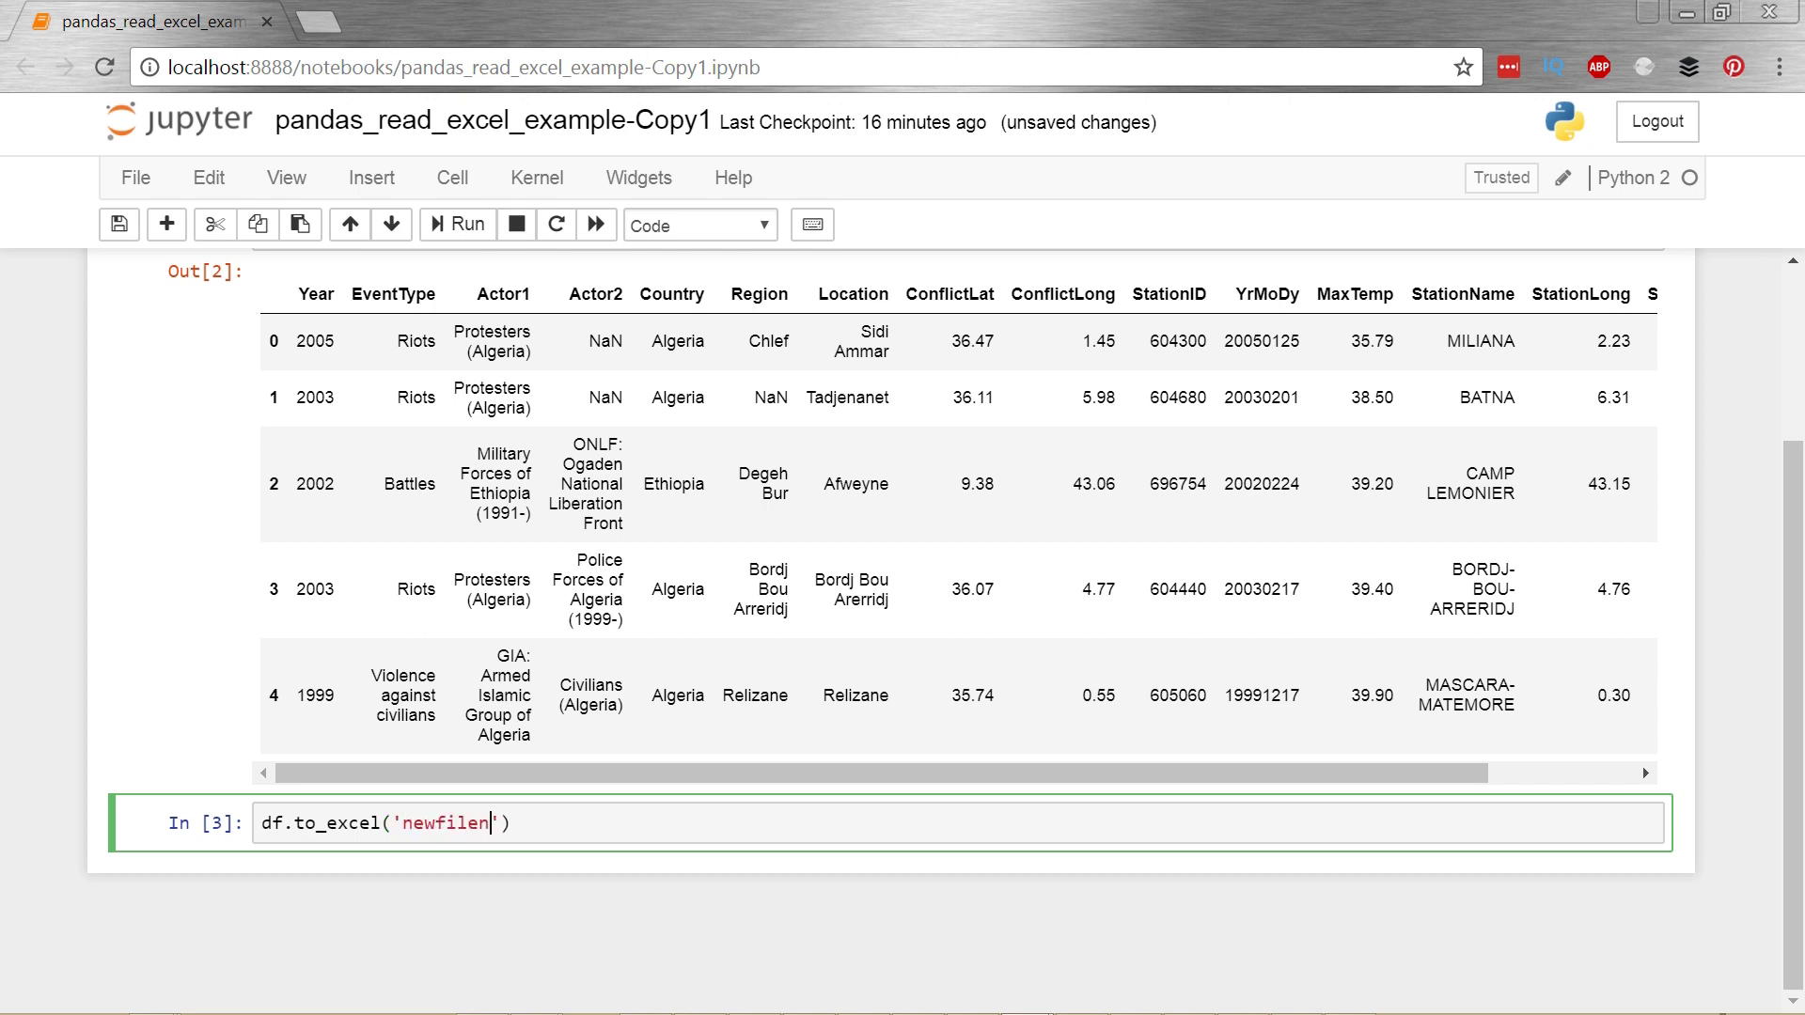
{"action": "type", "text": "ame.xsls"}
{"action": "type", "text": "x"}
{"action": "key", "text": "Left"}
{"action": "key", "text": "Left"}
{"action": "key", "text": "BackSpace"}
{"action": "key", "text": "Right"}
{"action": "key", "text": "Right"}
{"action": "key", "text": "Right"}
{"action": "type", "text": ", sh"}
{"action": "type", "text": "eet_name"}
{"action": "type", "text": "='NewN"}
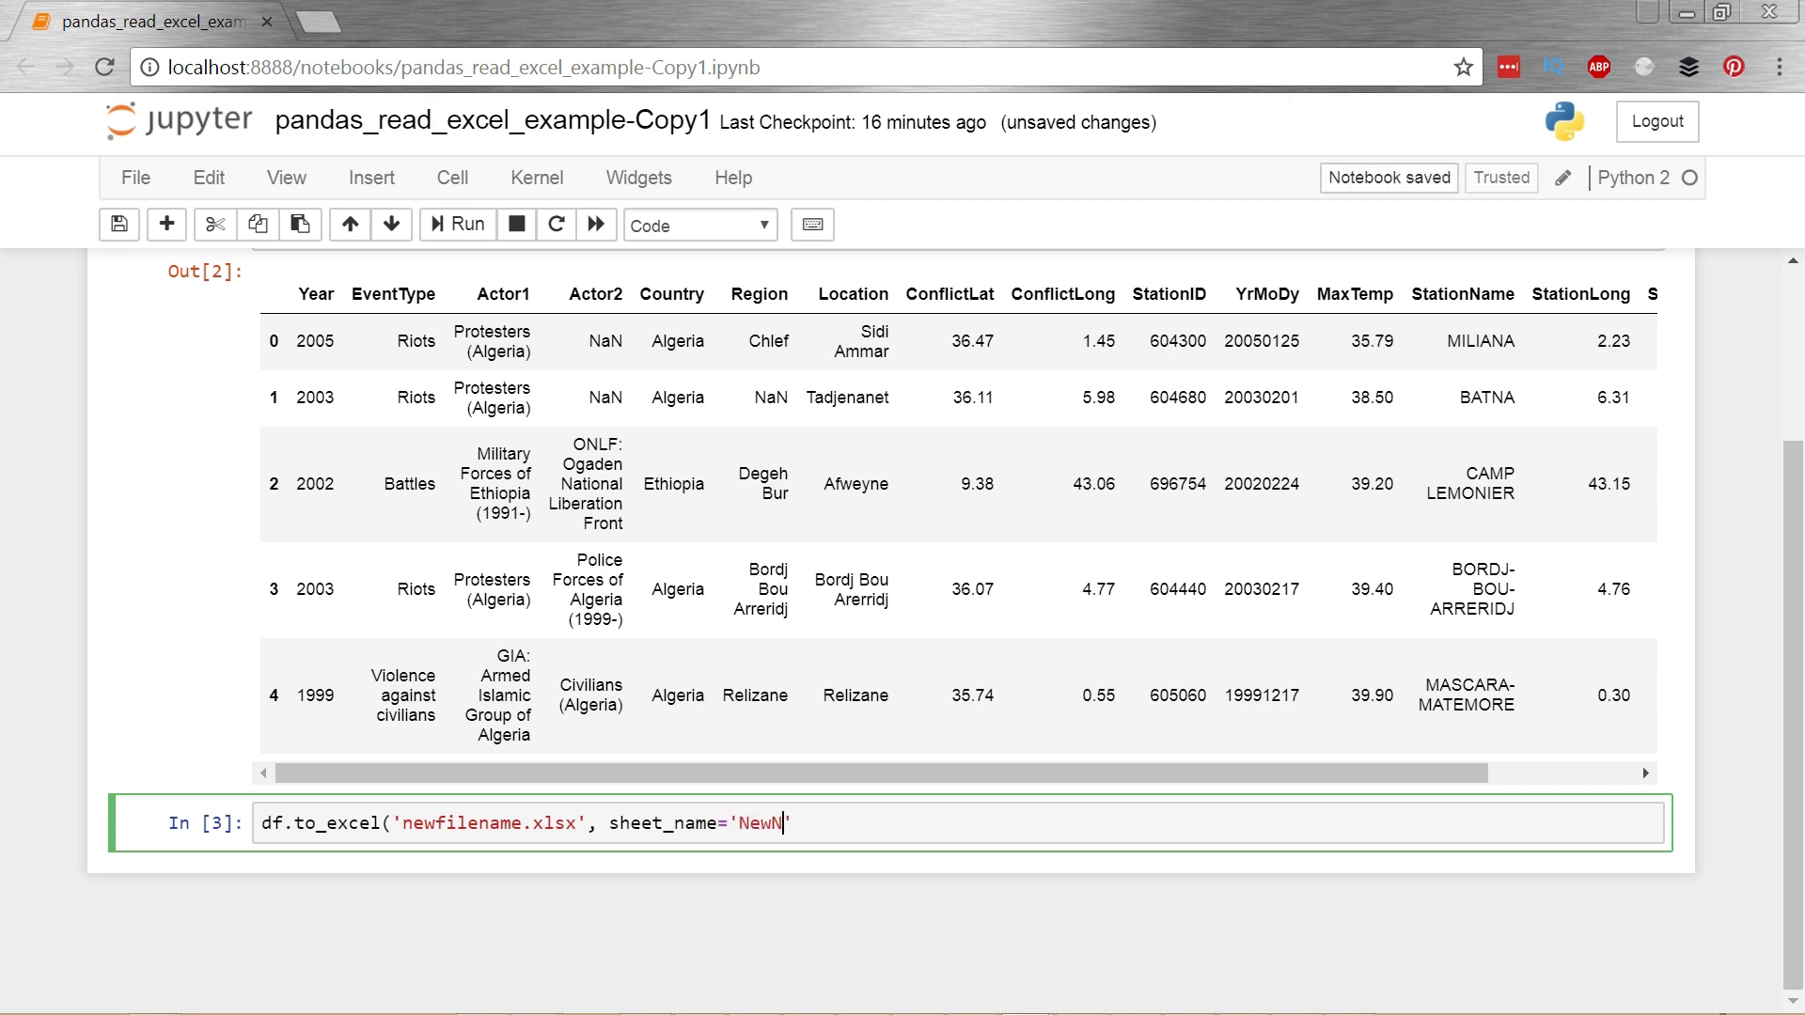
{"action": "type", "text": "ame',"}
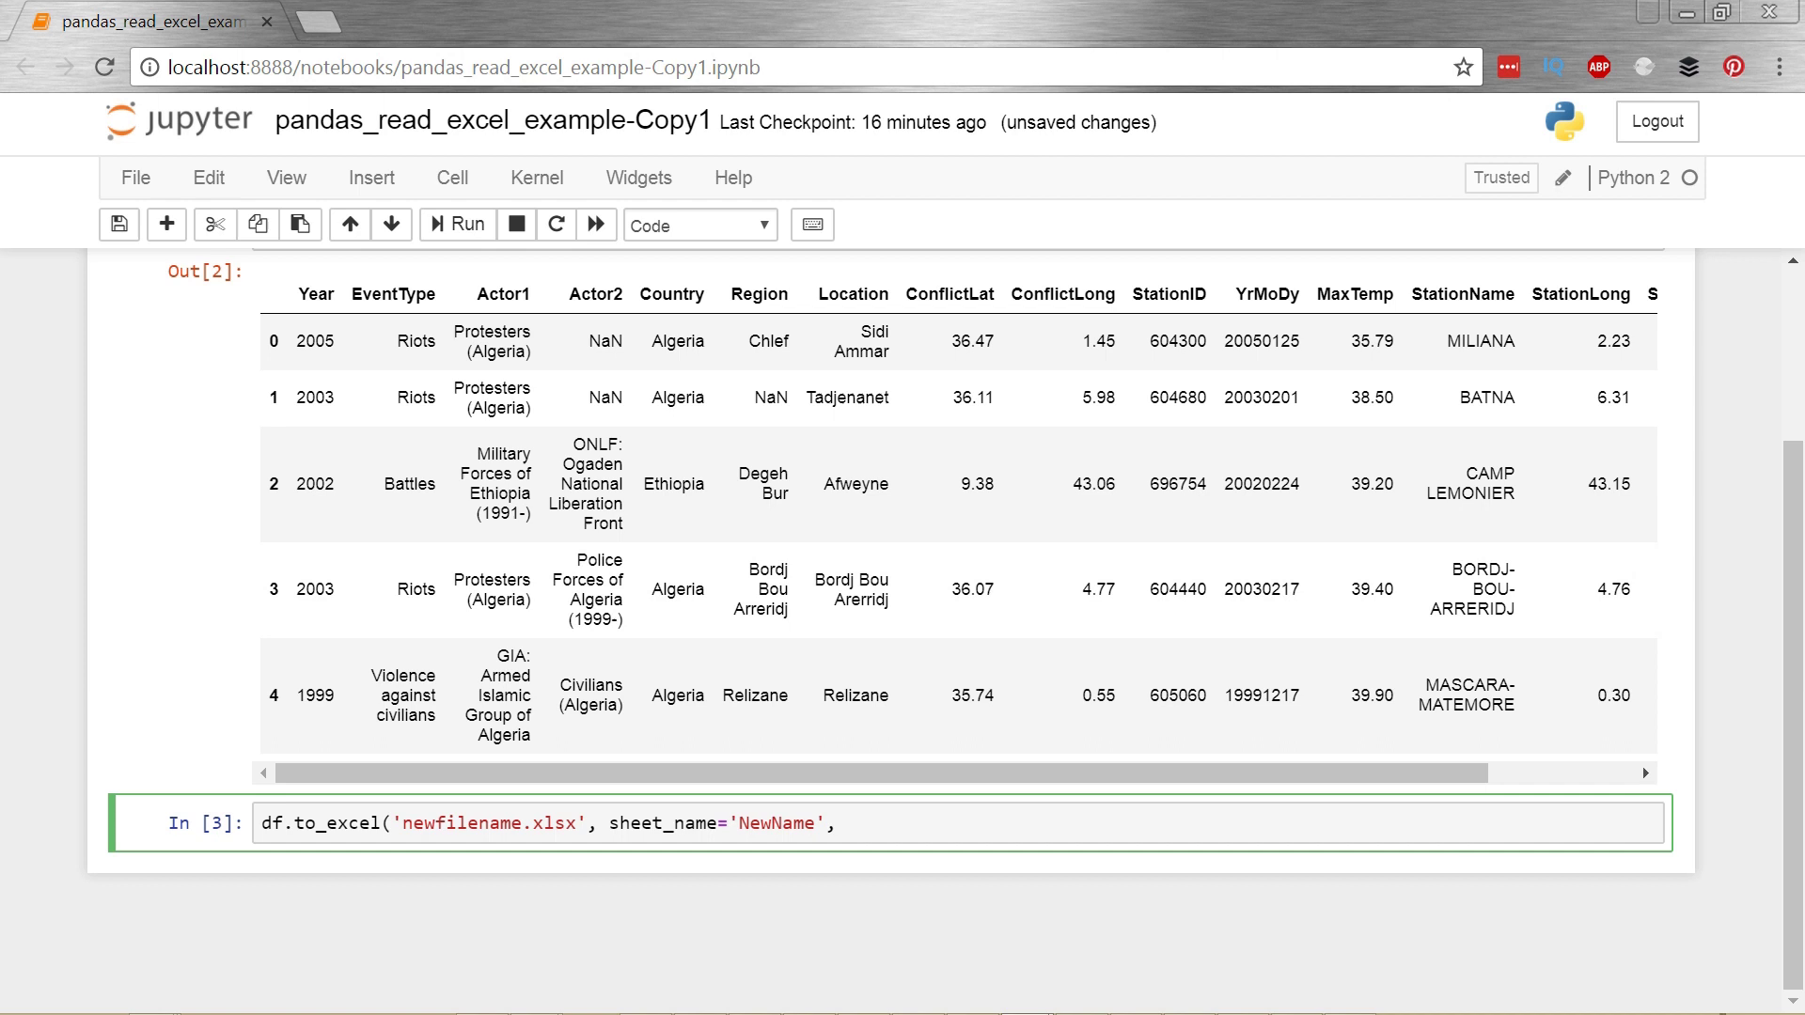
{"action": "type", "text": " index="}
{"action": "type", "text": "False)"}
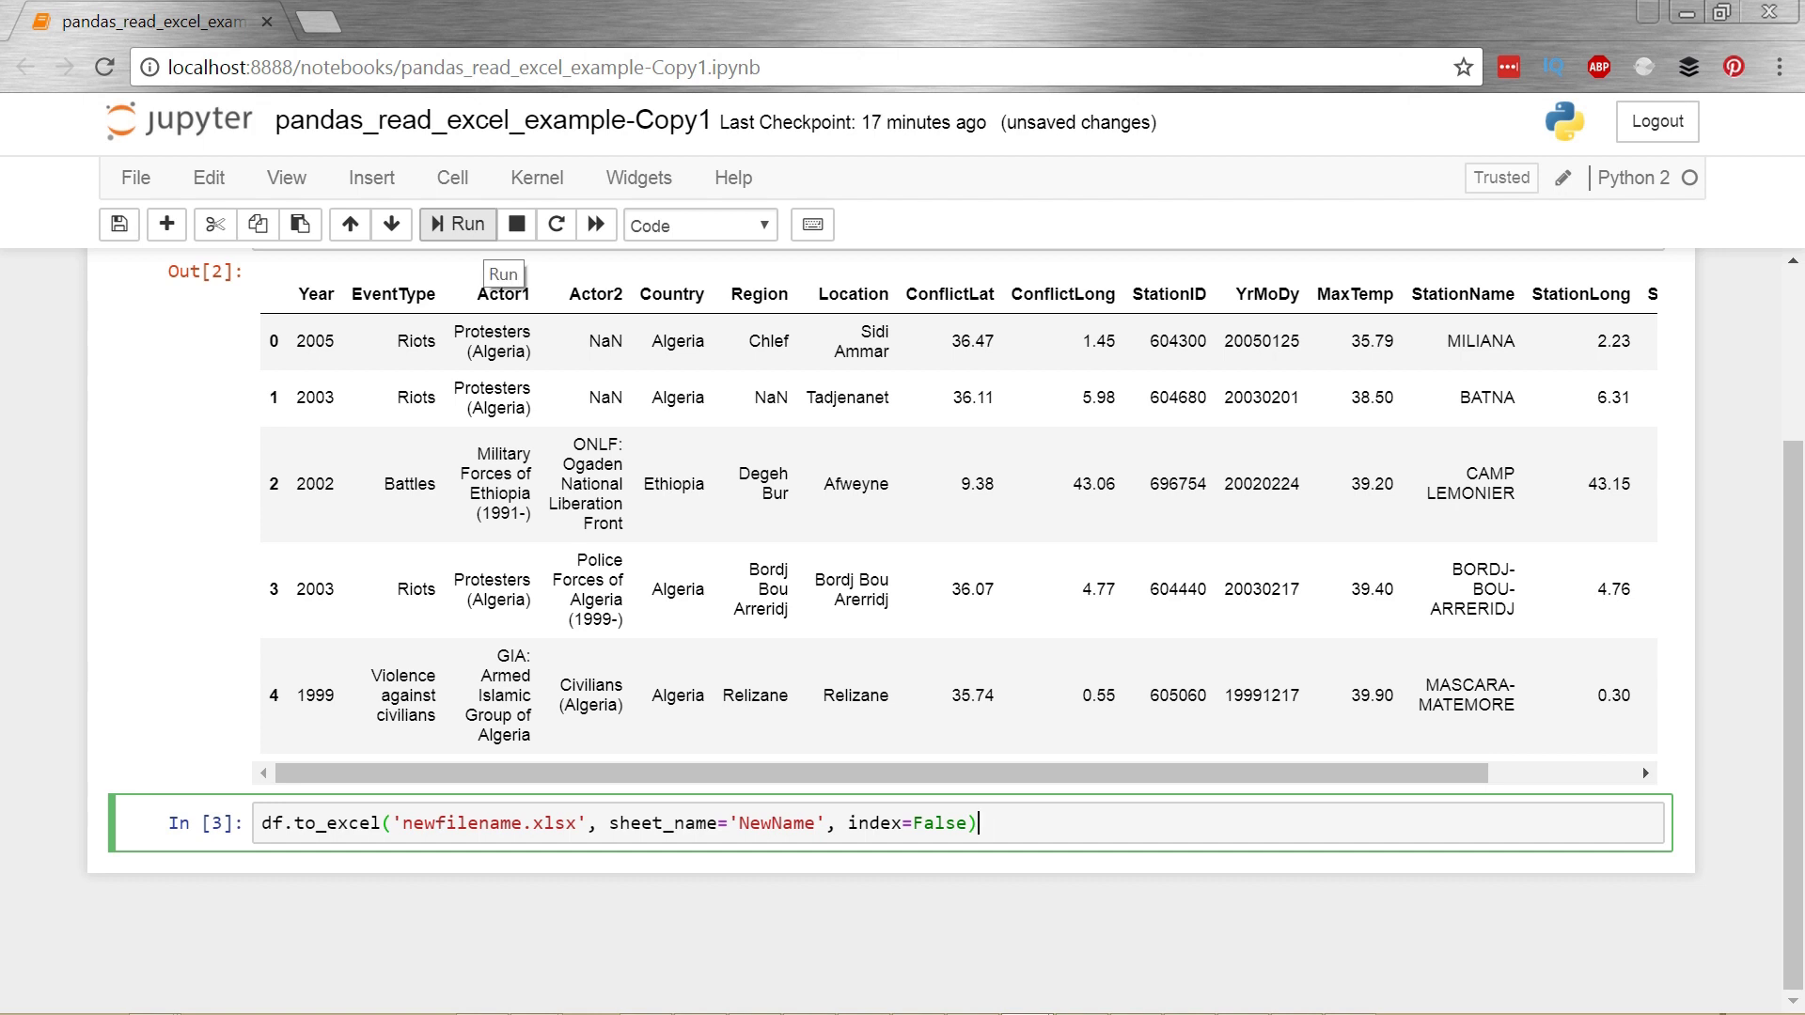
Step: Run the to_excel cell to write newfilename.xlsx
{"action": "left_click", "coordinate": [467, 226]}
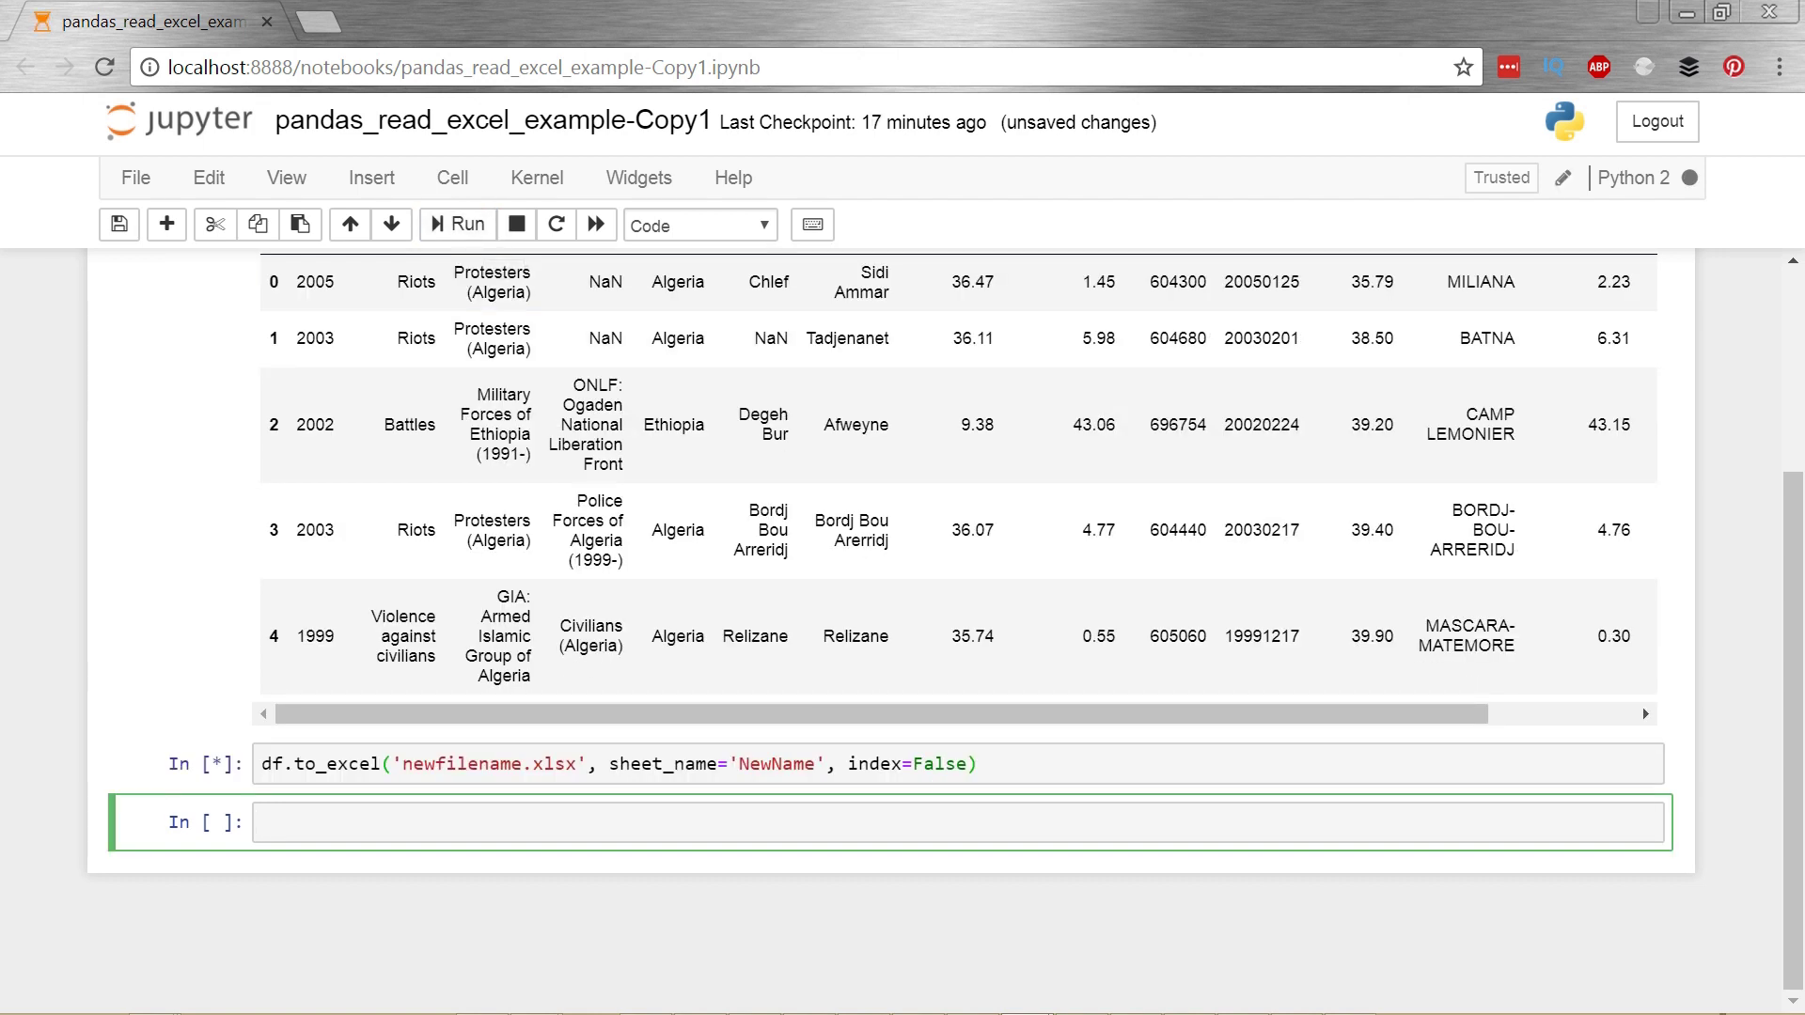